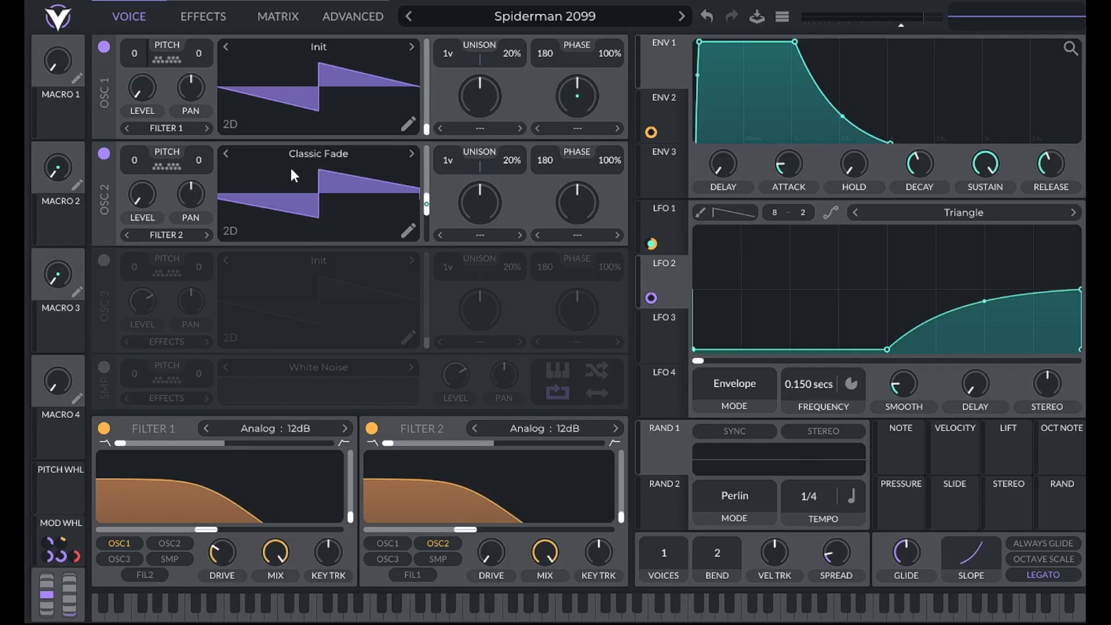
# - Audition Oscillator 1 and Oscillator 2 separately by switching the other one off and back on
pyautogui.click(105, 153)
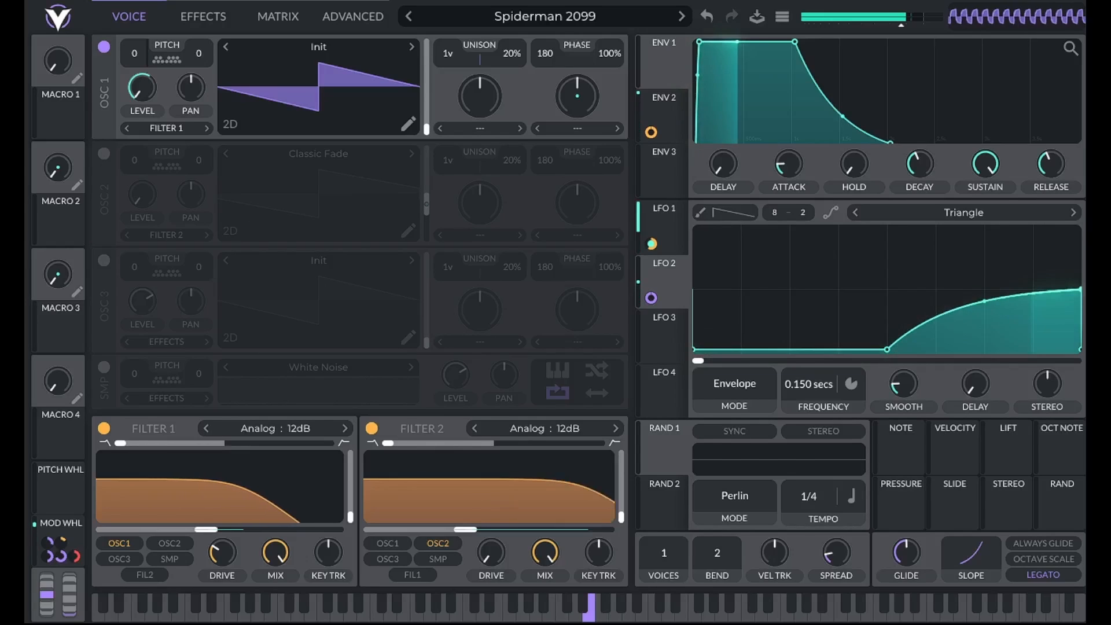
pyautogui.click(104, 154)
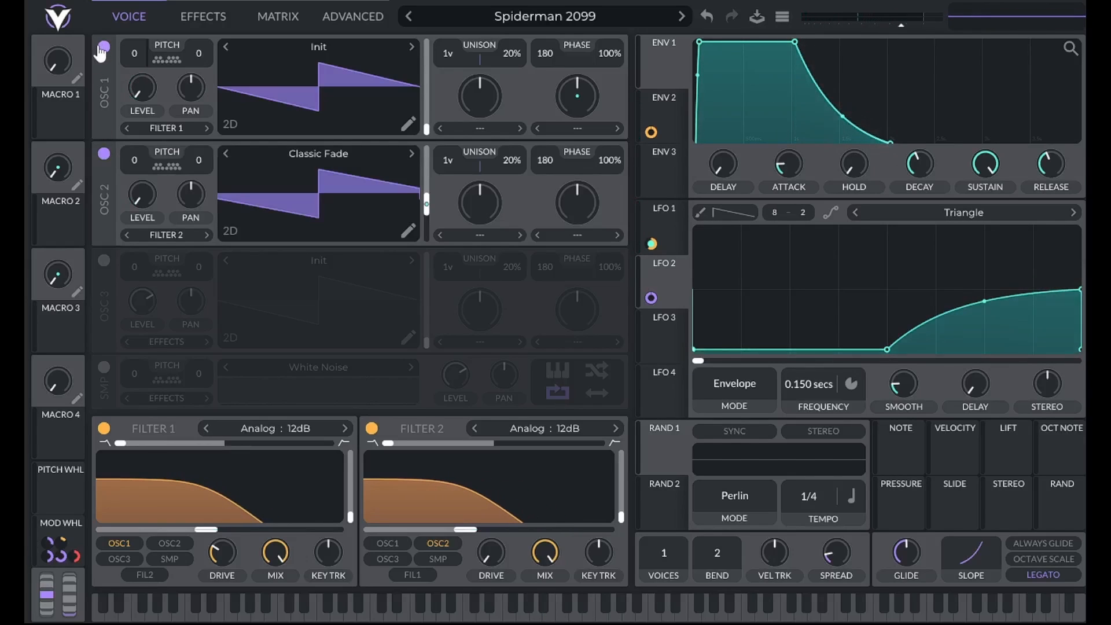
pyautogui.click(104, 47)
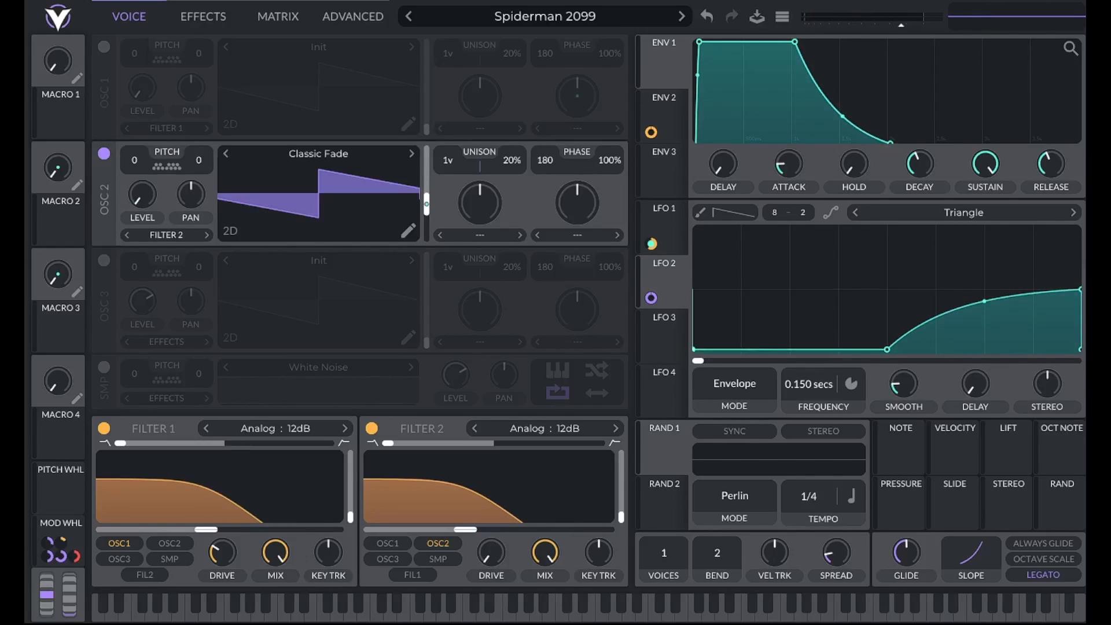
pyautogui.click(102, 47)
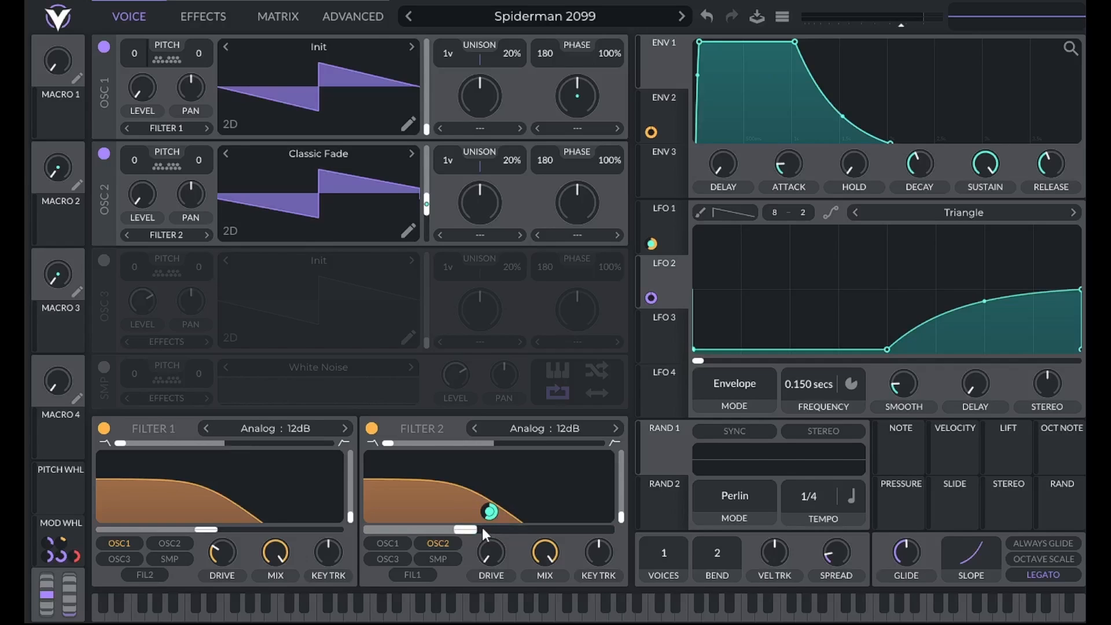
# - Review LFO 1 and LFO 2 of the preset, and compare its sound with and without the Chorus effect
pyautogui.click(673, 230)
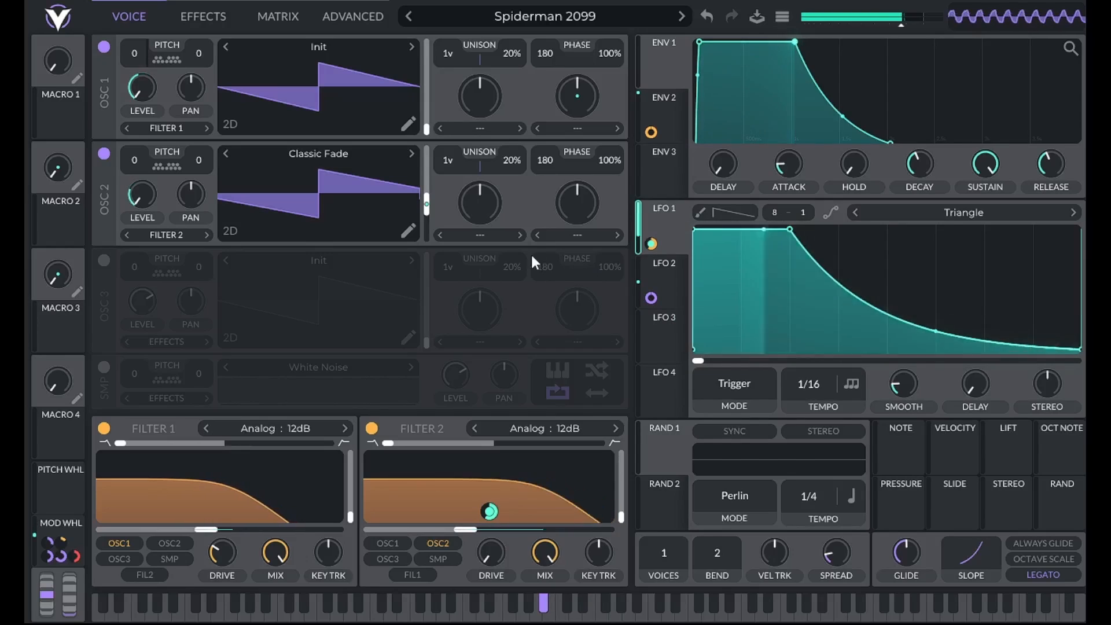
pyautogui.click(193, 16)
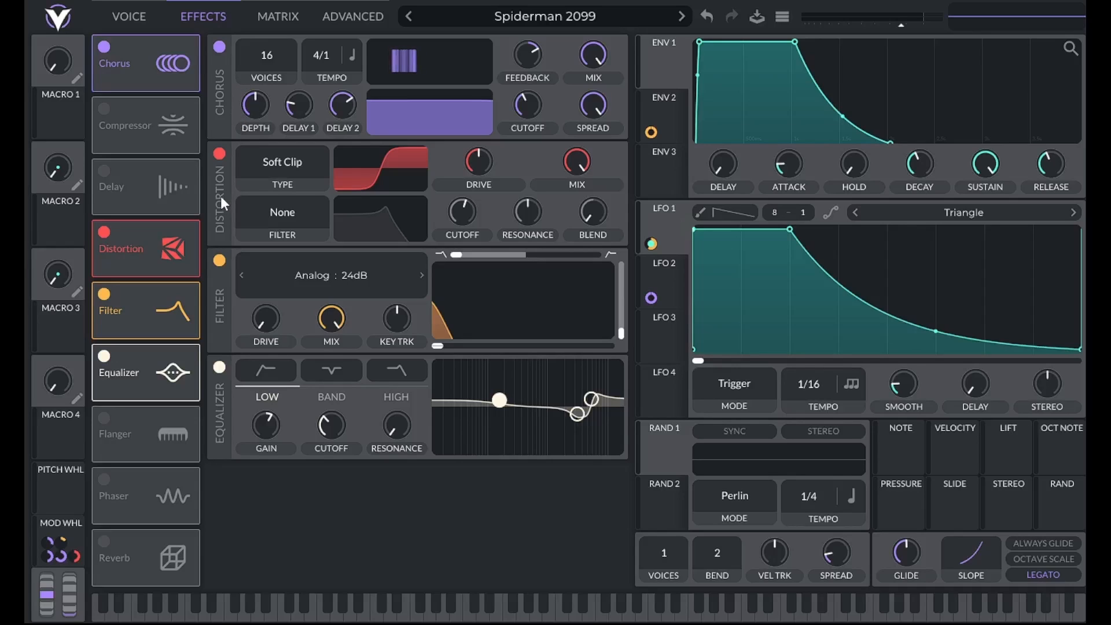
pyautogui.click(220, 47)
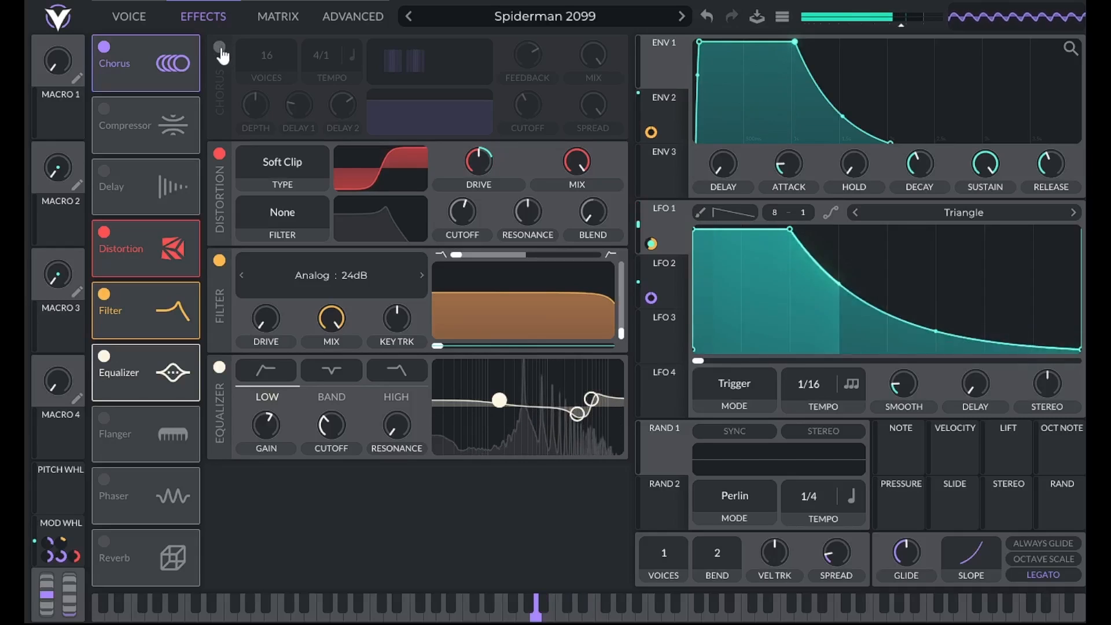
pyautogui.click(220, 47)
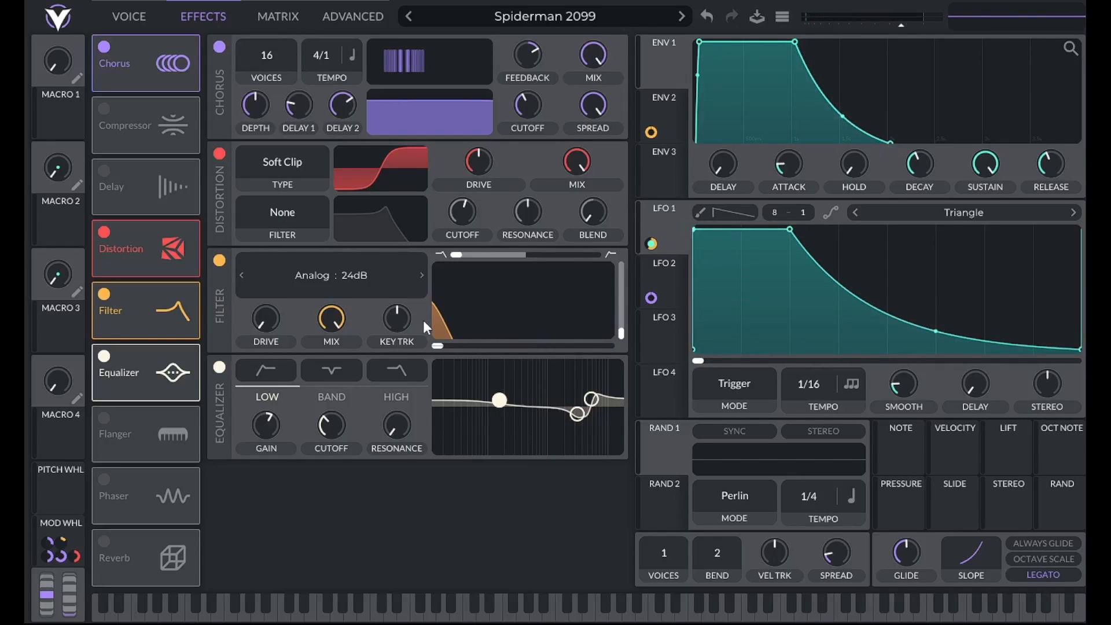
pyautogui.click(660, 278)
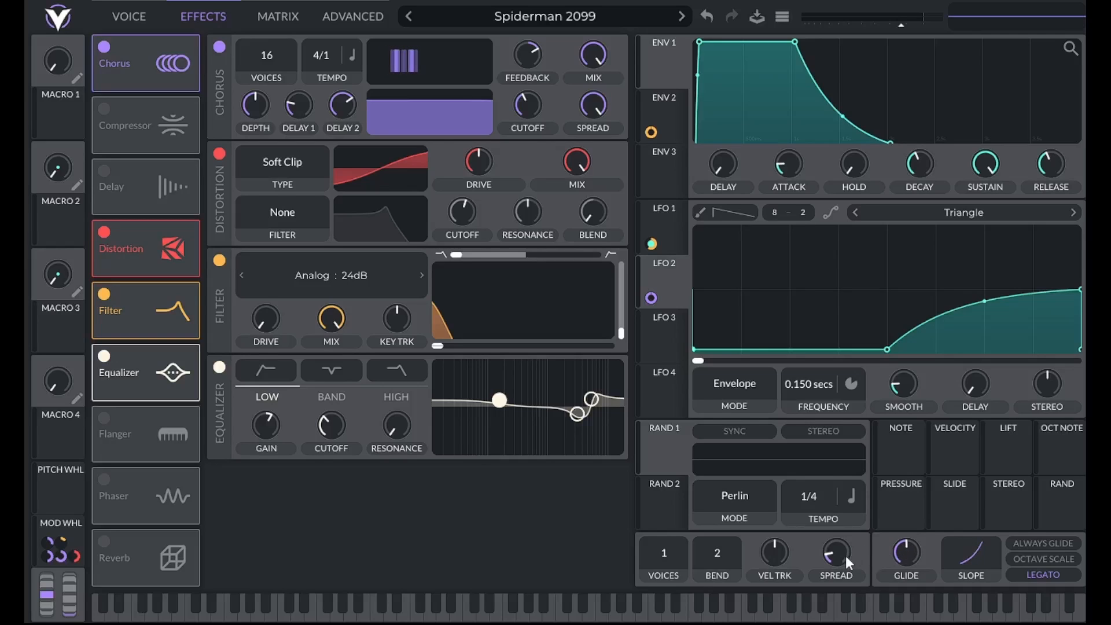
pyautogui.moveTo(842, 558)
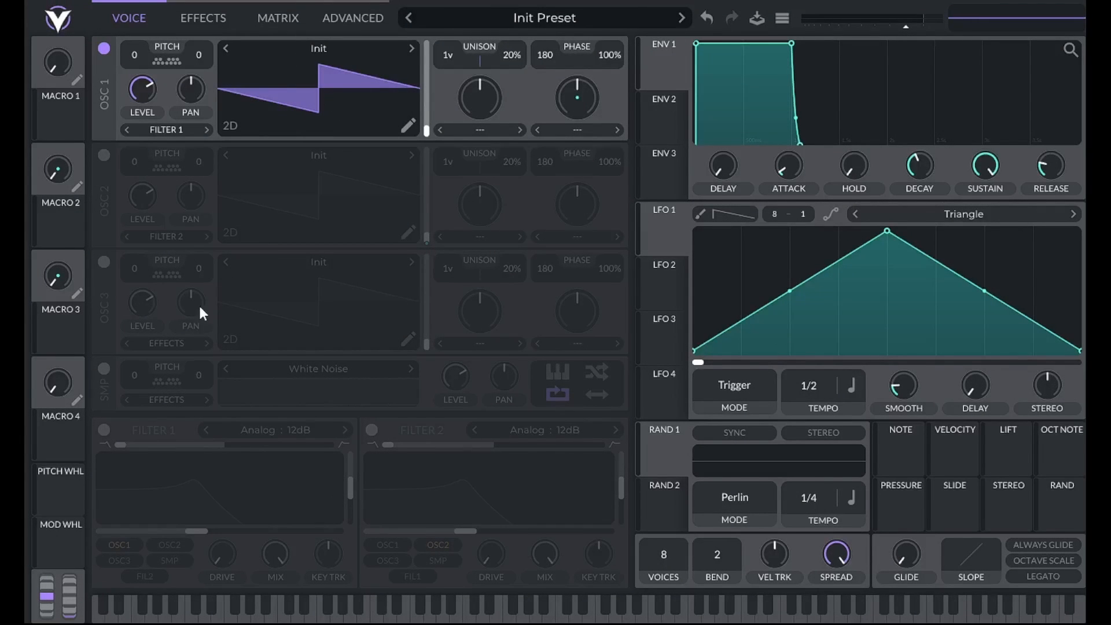
# - Turn on Filter 1, lower its resonance to the minimum and raise its cutoff slightly
pyautogui.click(103, 429)
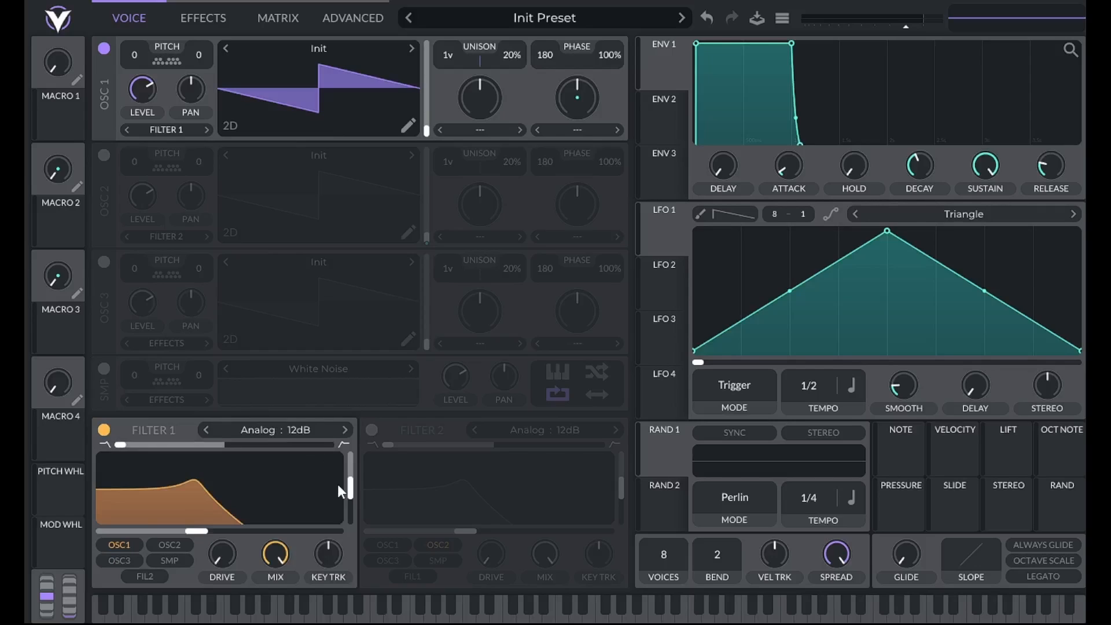
pyautogui.moveTo(353, 492); pyautogui.dragTo(351, 519)
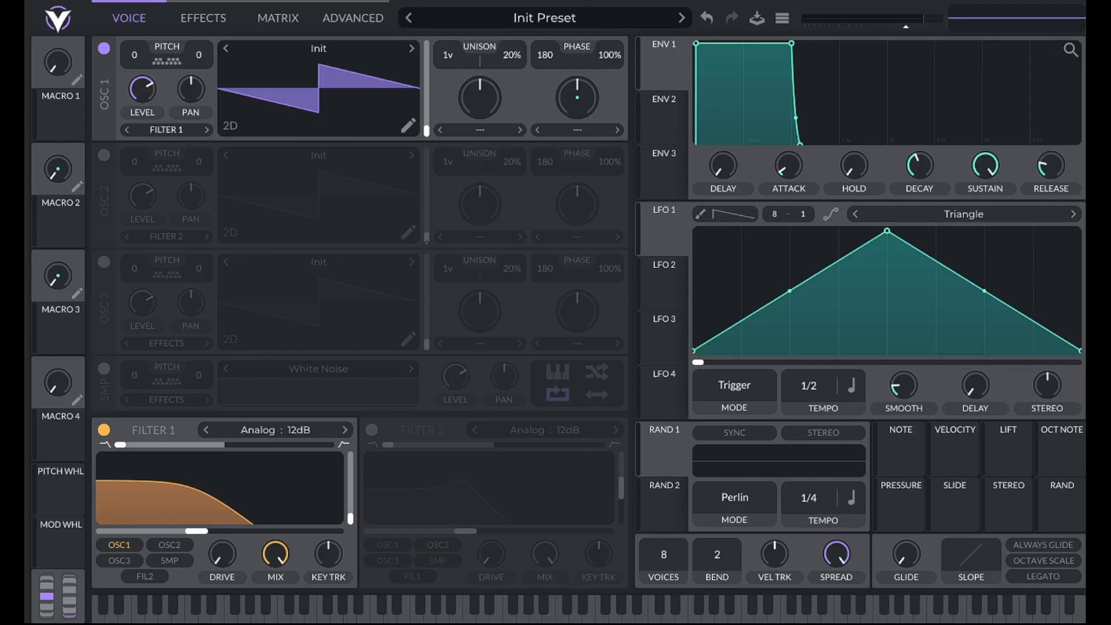
pyautogui.rightClick(193, 531)
pyautogui.click(202, 559)
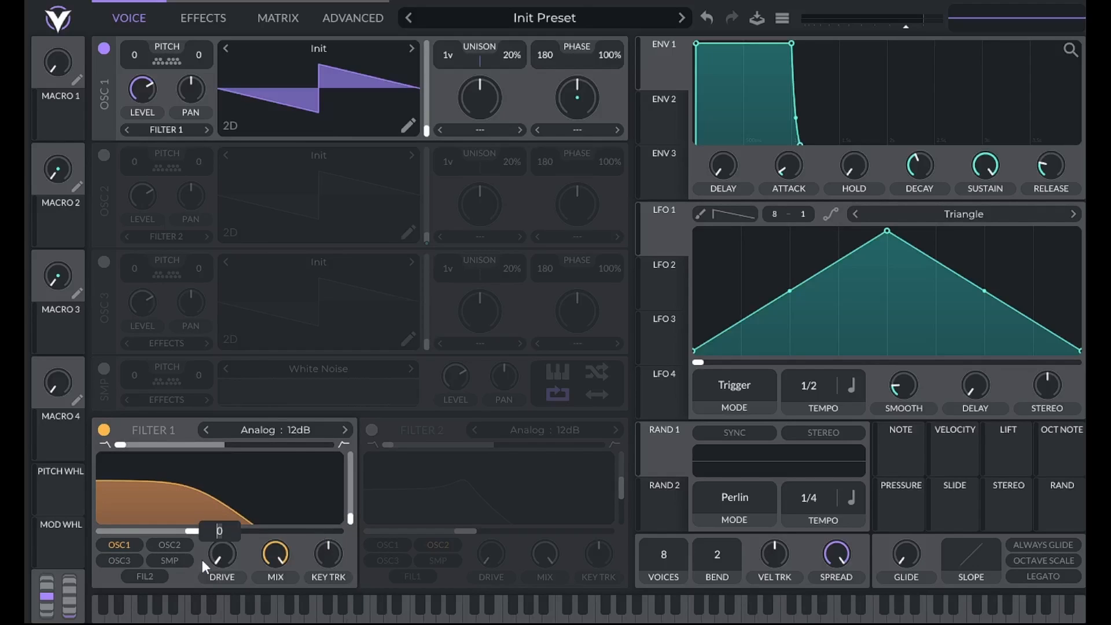
pyautogui.press('Return')
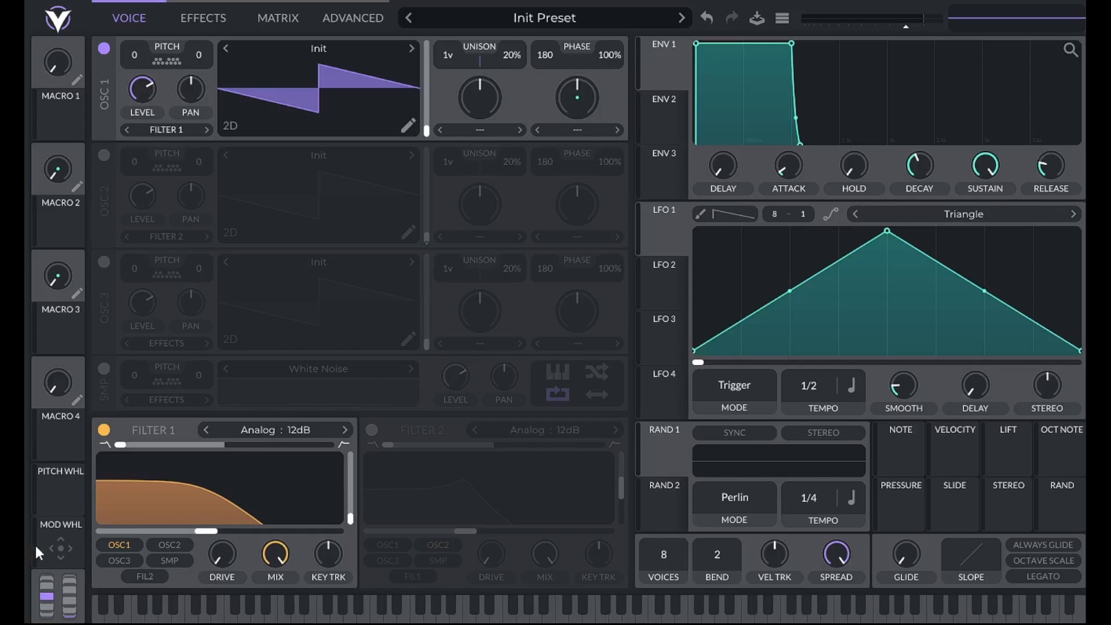
# - Assign the mod wheel to Filter 1's cutoff with an amount of 22 and raise the filter's drive
pyautogui.moveTo(60, 549); pyautogui.dragTo(217, 514)
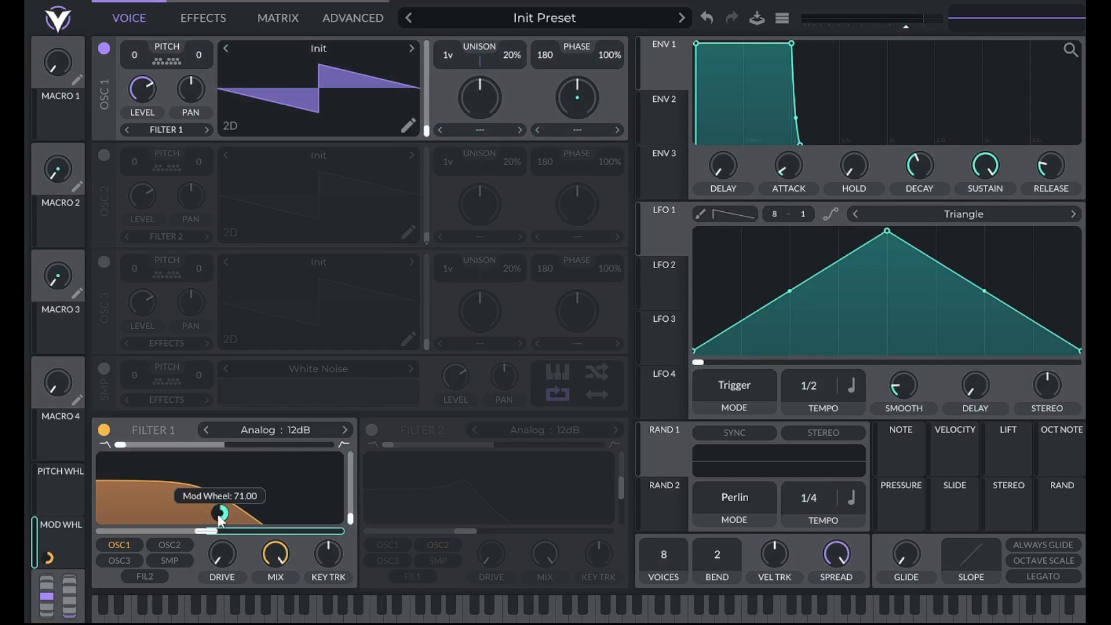
pyautogui.rightClick(218, 513)
pyautogui.click(248, 507)
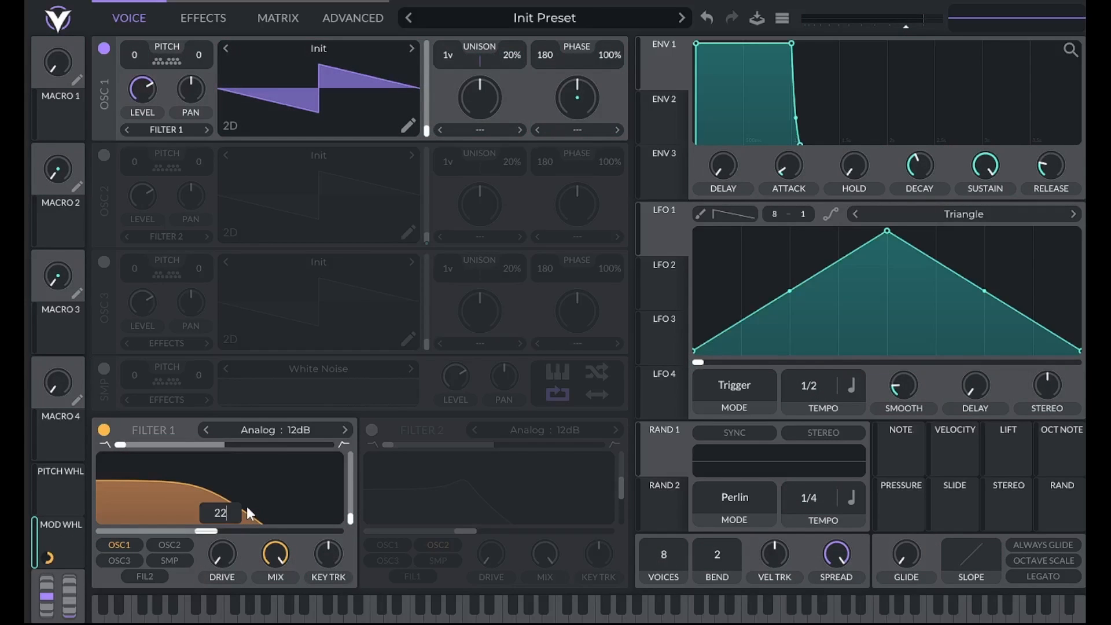
pyautogui.press('Return')
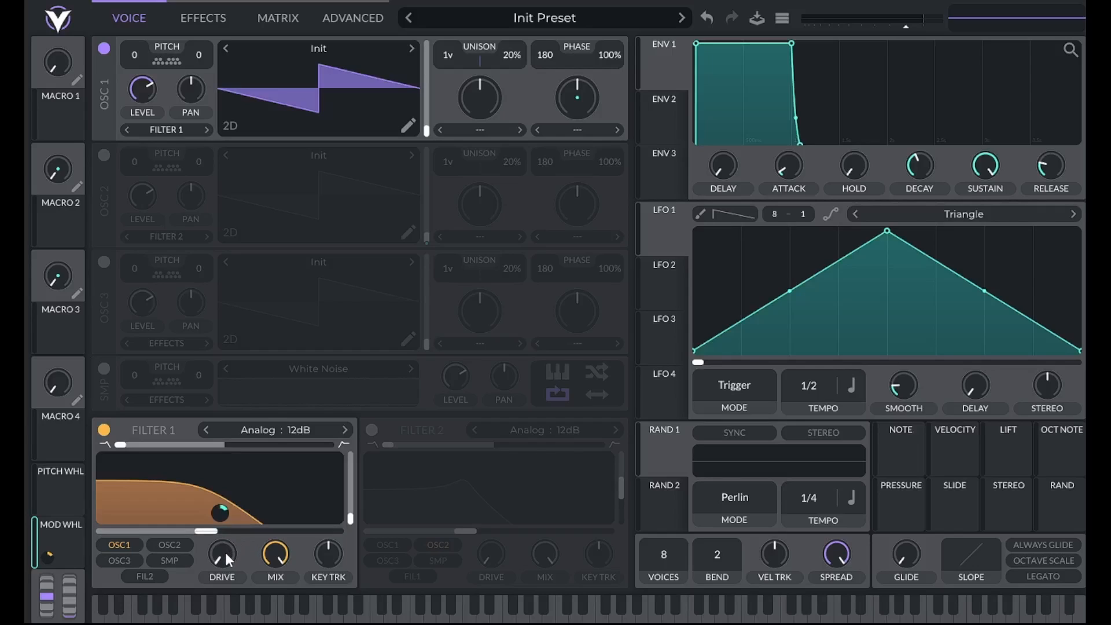
pyautogui.rightClick(225, 558)
pyautogui.click(229, 574)
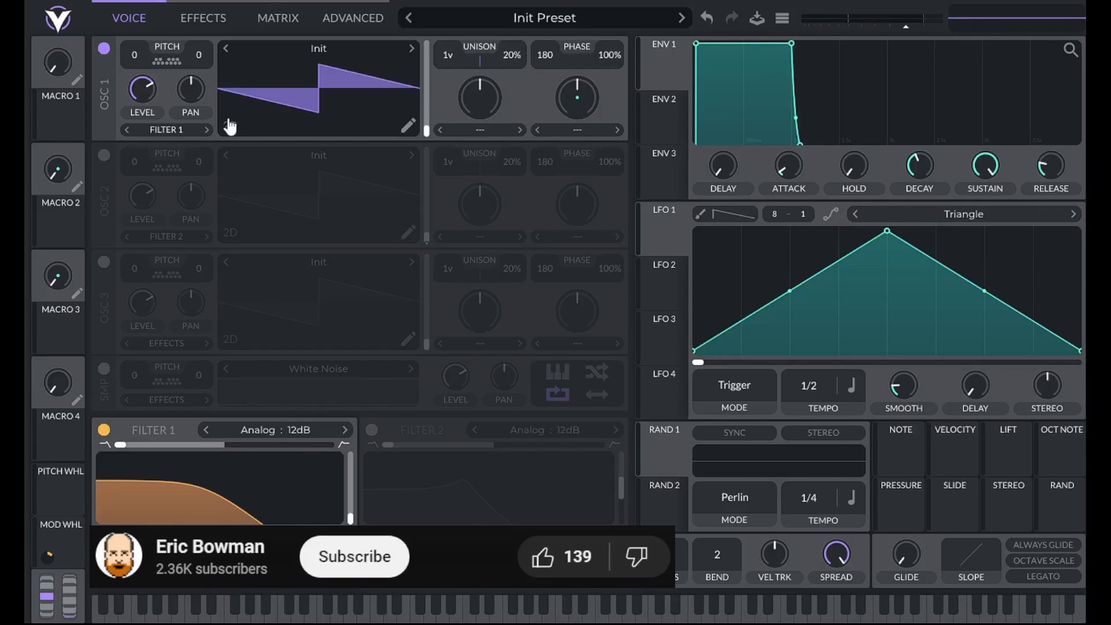
# - Turn on Oscillator 2 and load the Classic Fade wavetable from the Factory folder into it
pyautogui.click(105, 156)
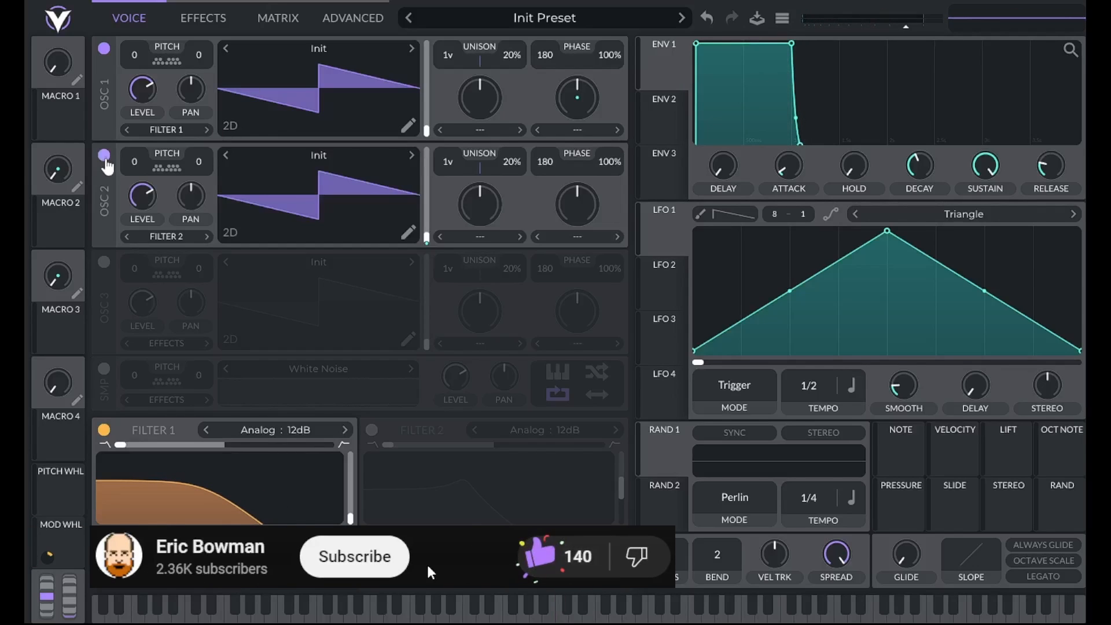
pyautogui.click(338, 151)
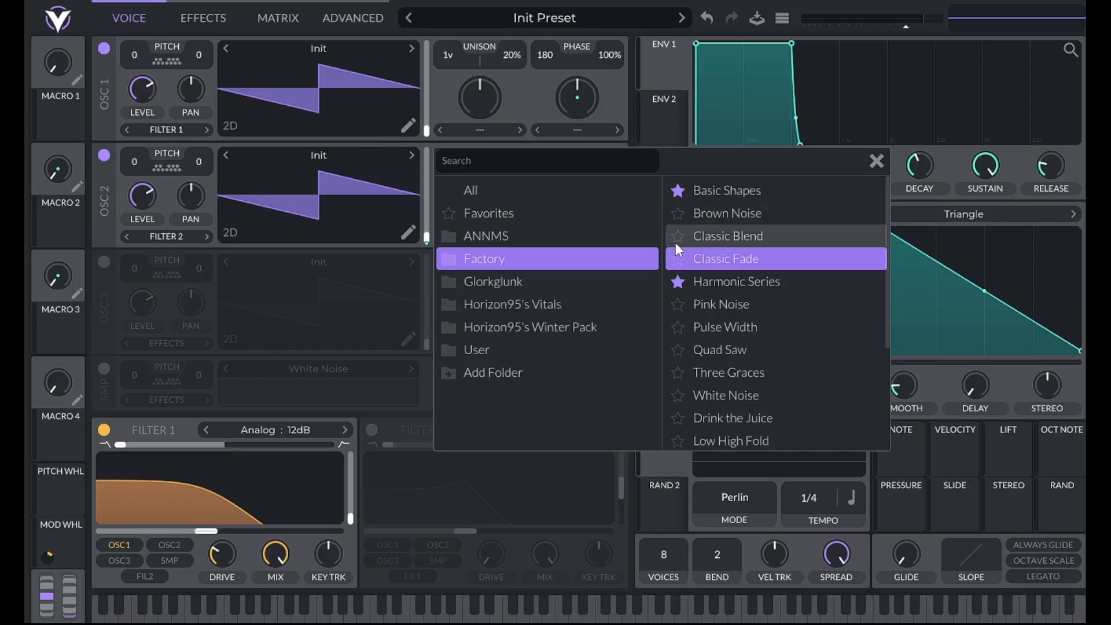
pyautogui.click(746, 259)
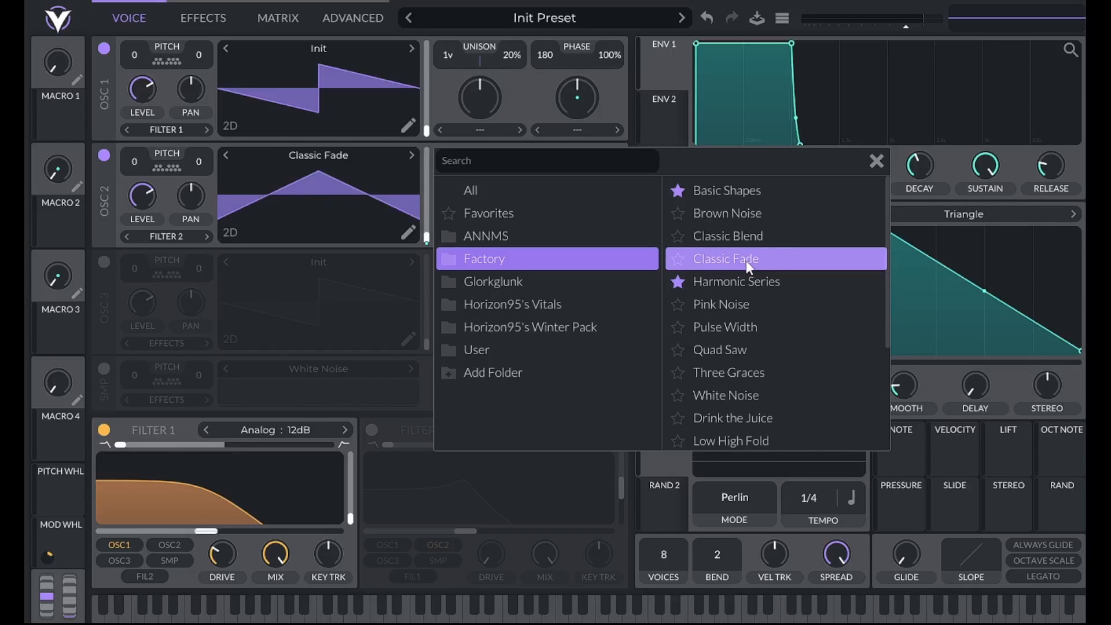
pyautogui.click(867, 163)
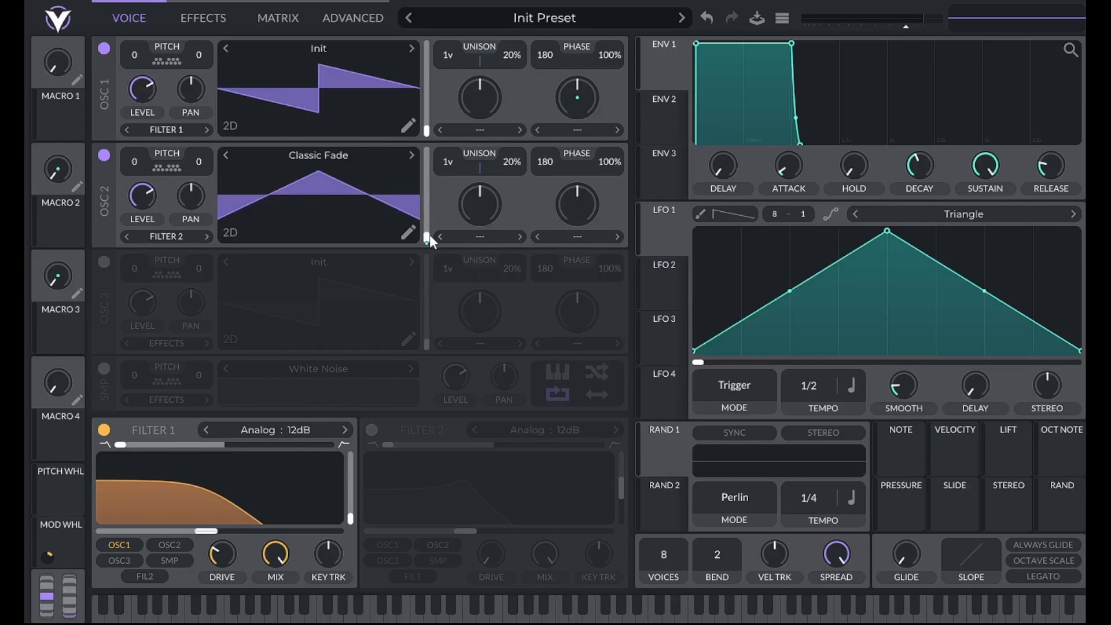
# - Set Oscillator 2's wavetable frame to 100 and briefly audition it with Oscillator 1 off
pyautogui.moveTo(426, 238); pyautogui.dragTo(429, 201)
pyautogui.rightClick(428, 200)
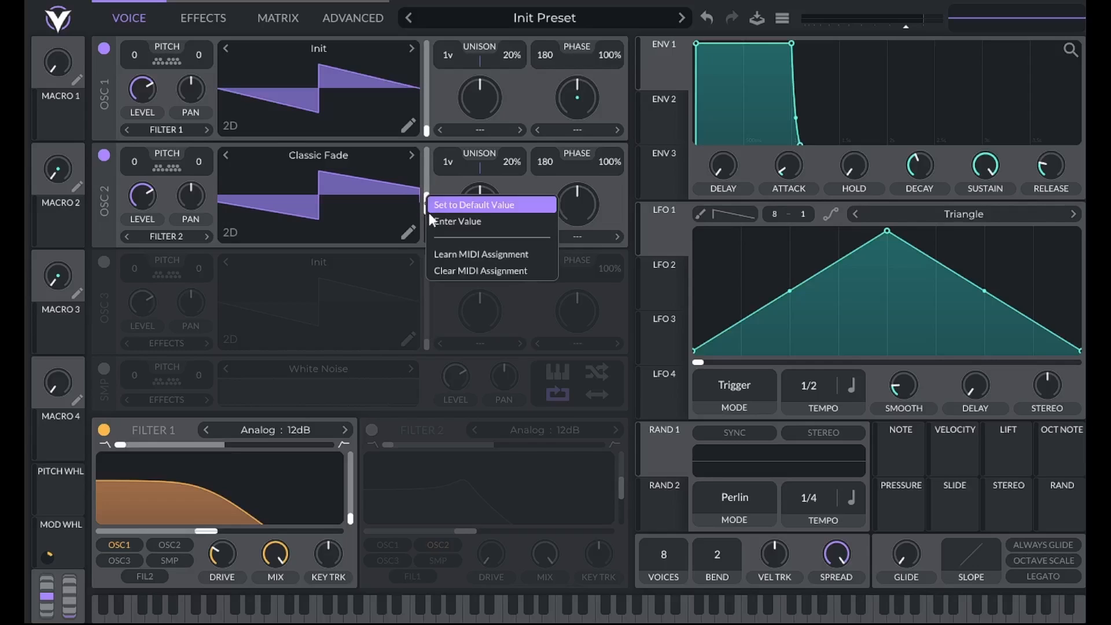
pyautogui.click(433, 218)
pyautogui.write('100')
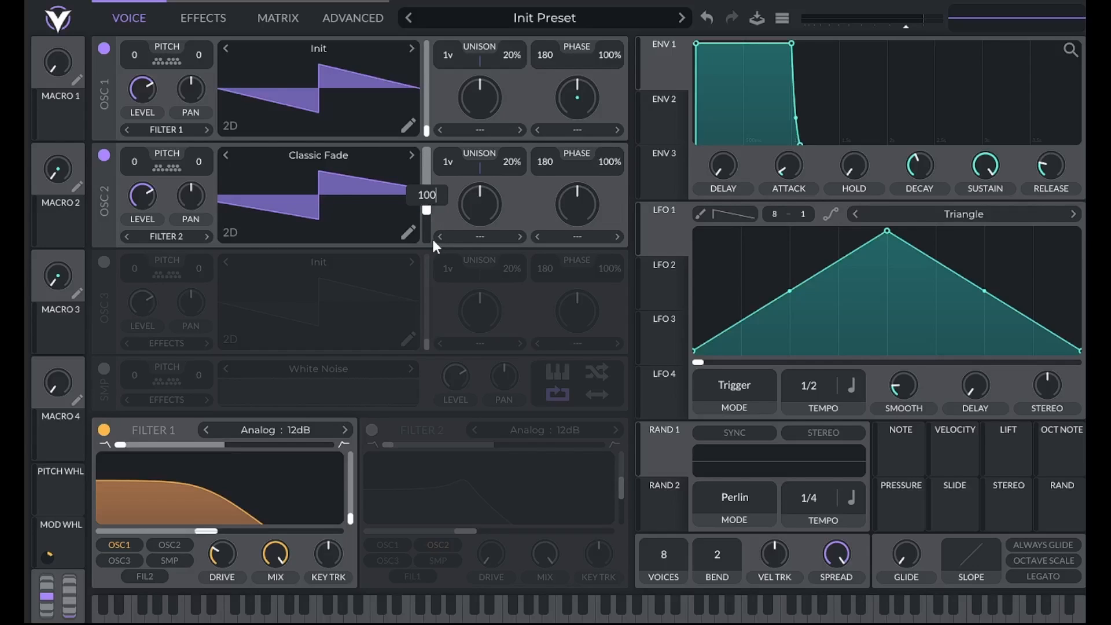
pyautogui.press('Return')
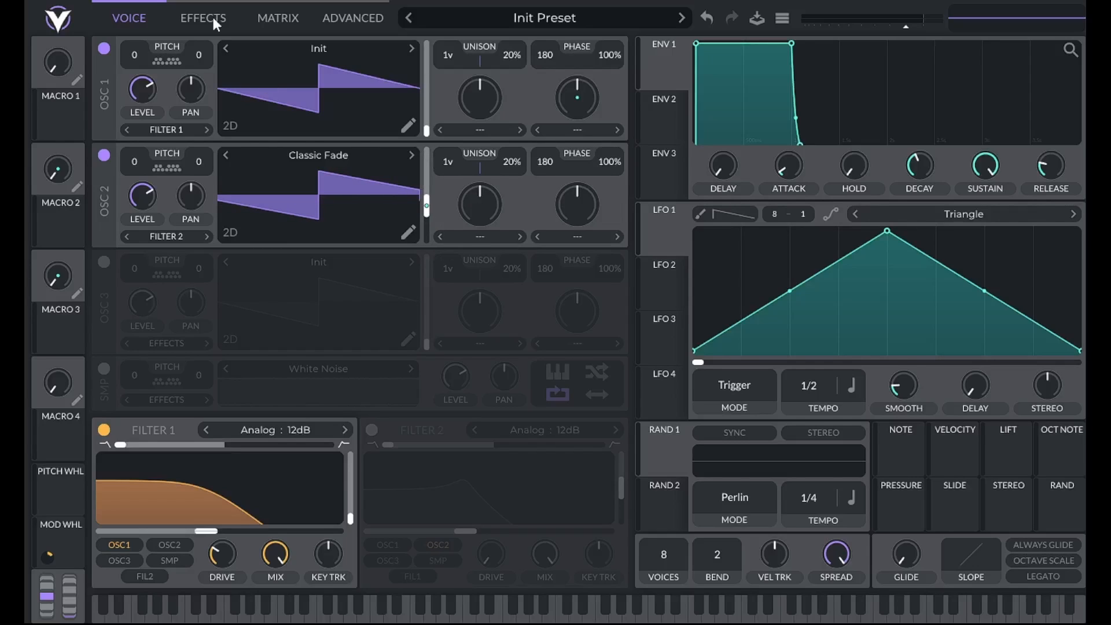
pyautogui.click(104, 49)
pyautogui.click(104, 49)
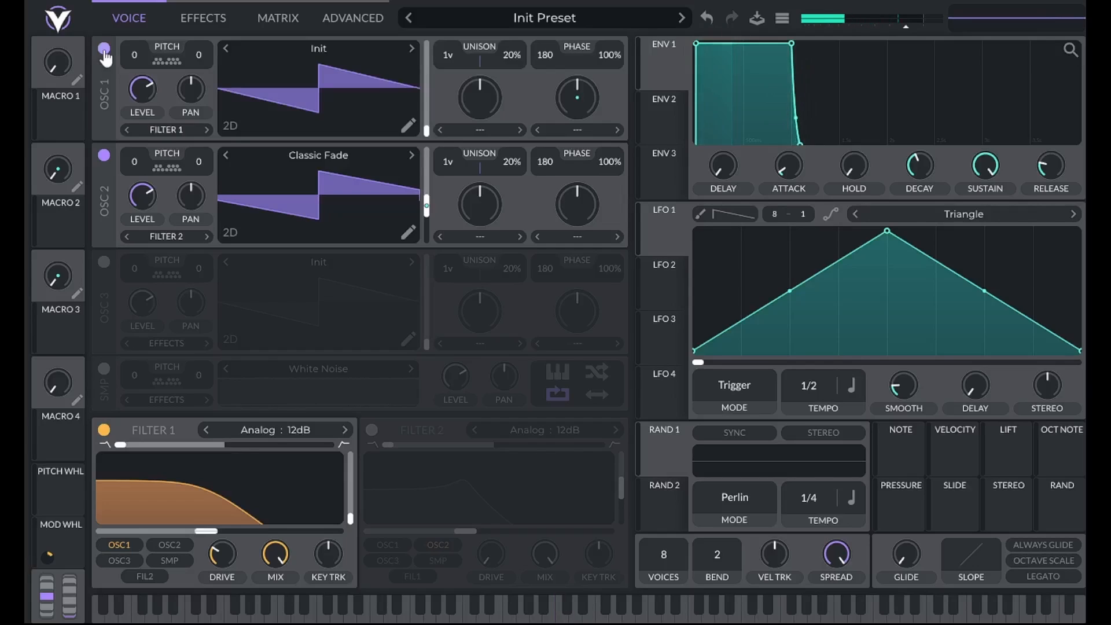
# - Turn on Filter 2 and lower its resonance to 0%
pyautogui.click(372, 431)
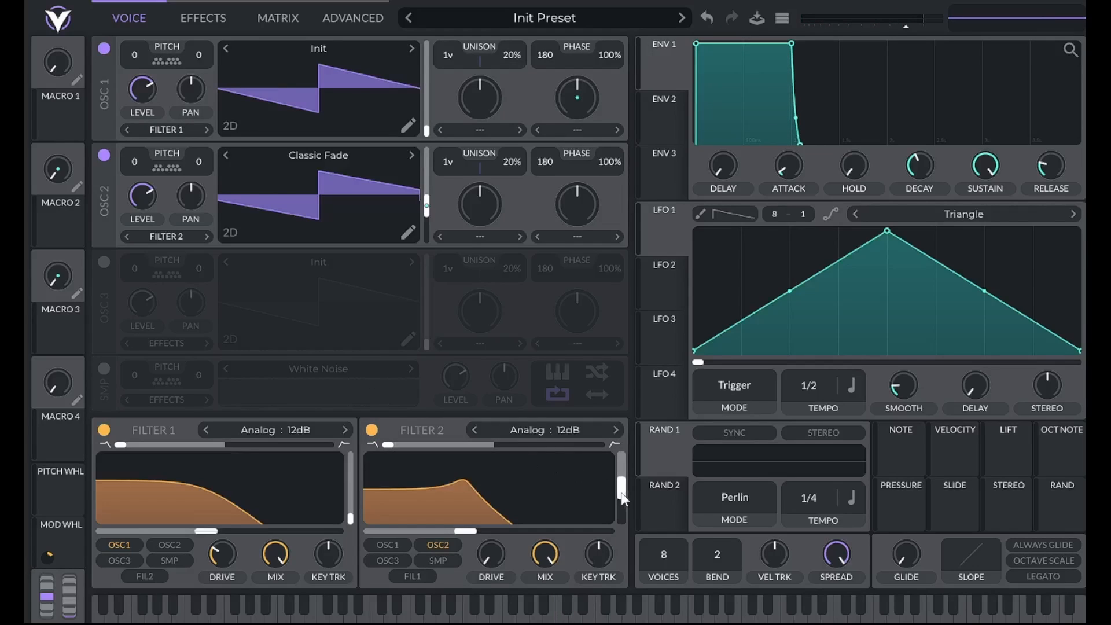
pyautogui.moveTo(622, 497); pyautogui.dragTo(622, 523)
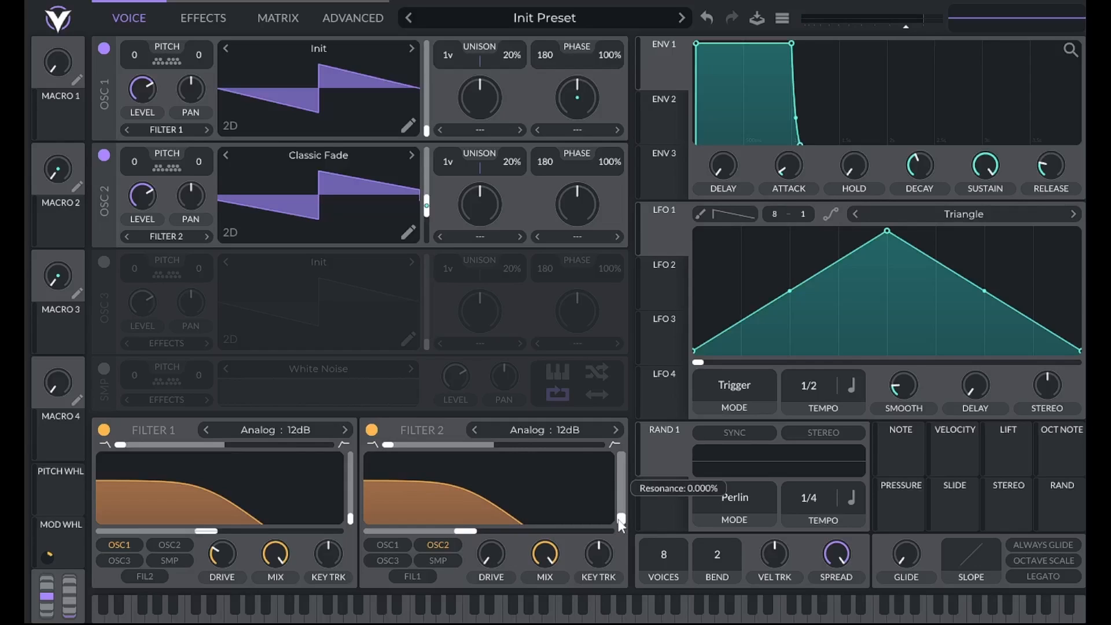
# - Reshape LFO 1 to hold at full level for the first quarter and fall in a downward-bowed curve to zero
pyautogui.click(673, 234)
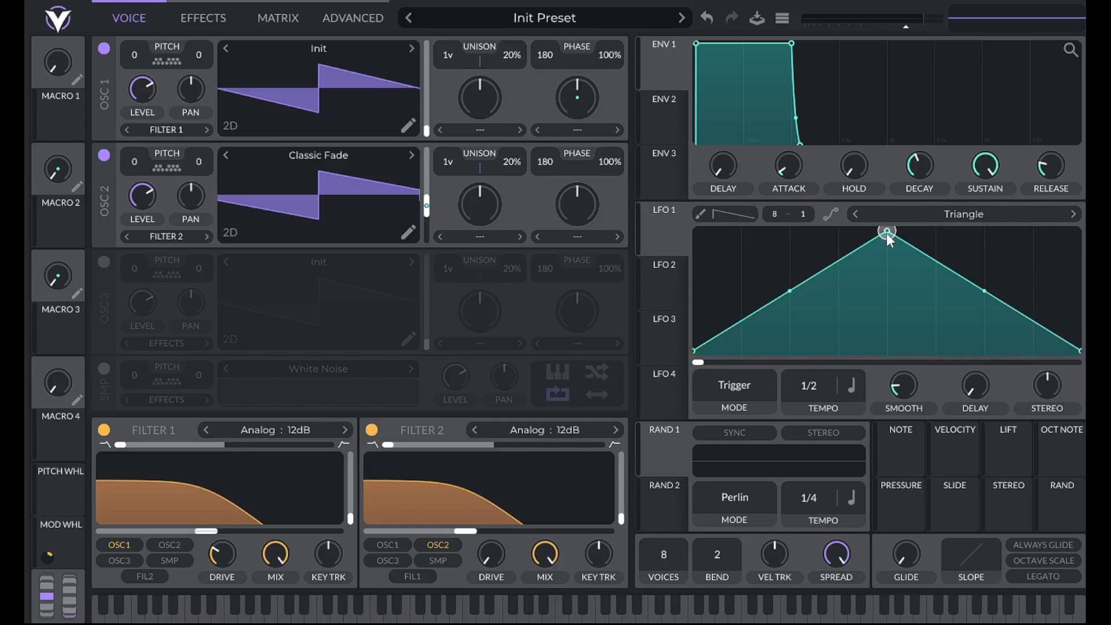
pyautogui.moveTo(886, 231); pyautogui.dragTo(713, 238)
pyautogui.doubleClick(807, 266)
pyautogui.moveTo(807, 266); pyautogui.dragTo(786, 211)
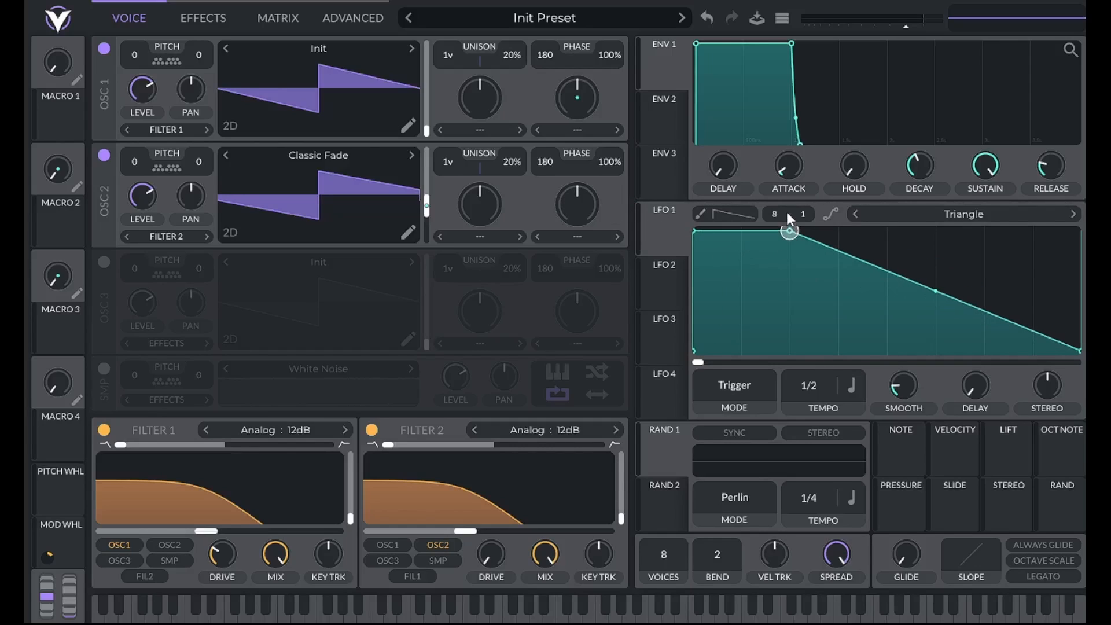
pyautogui.moveTo(934, 292); pyautogui.dragTo(925, 329)
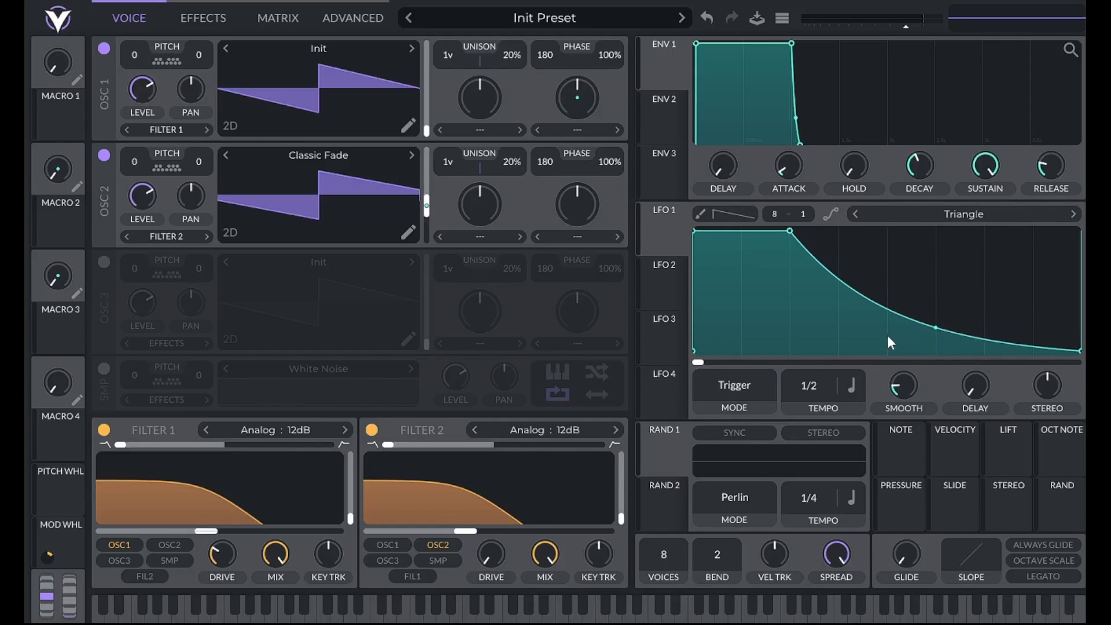
# - Set LFO 1's rate to 1/16 with triplet timing
pyautogui.click(851, 385)
pyautogui.click(873, 462)
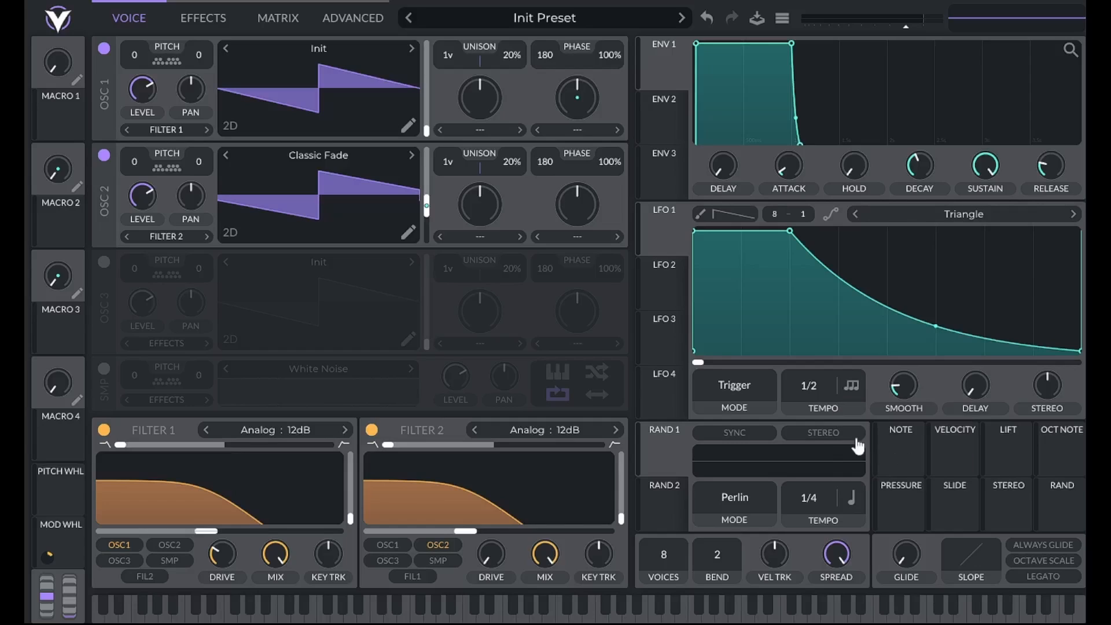
pyautogui.moveTo(816, 362); pyautogui.dragTo(818, 345)
# - Modulate Filter 2's cutoff with LFO 1 and assign the mod wheel to control that modulation's amount
pyautogui.moveTo(664, 235); pyautogui.dragTo(489, 512)
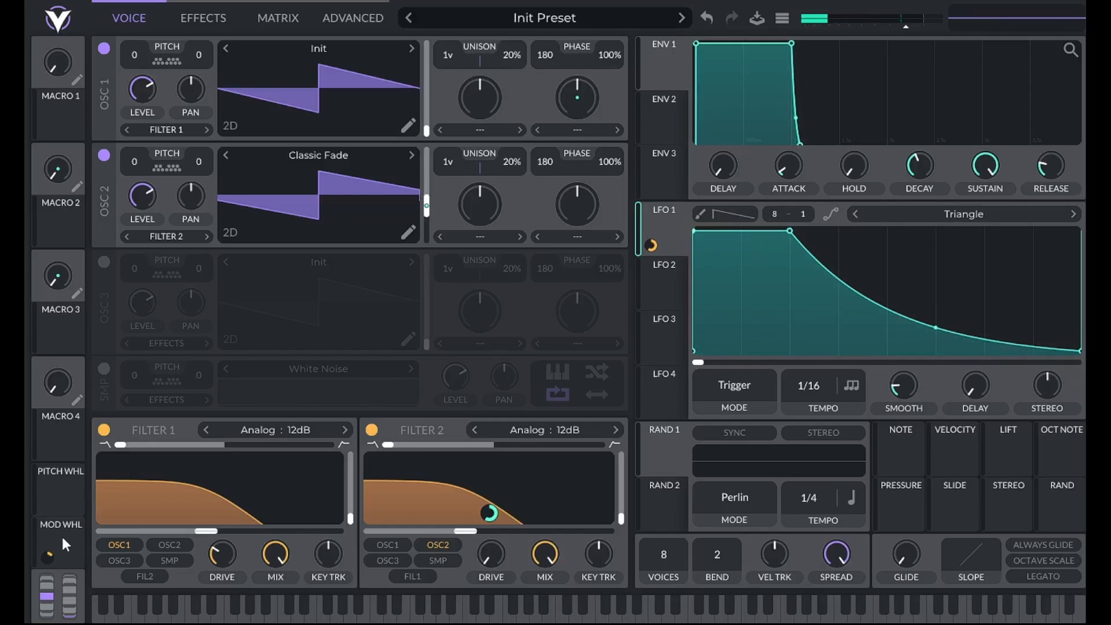
pyautogui.moveTo(58, 534); pyautogui.dragTo(652, 246)
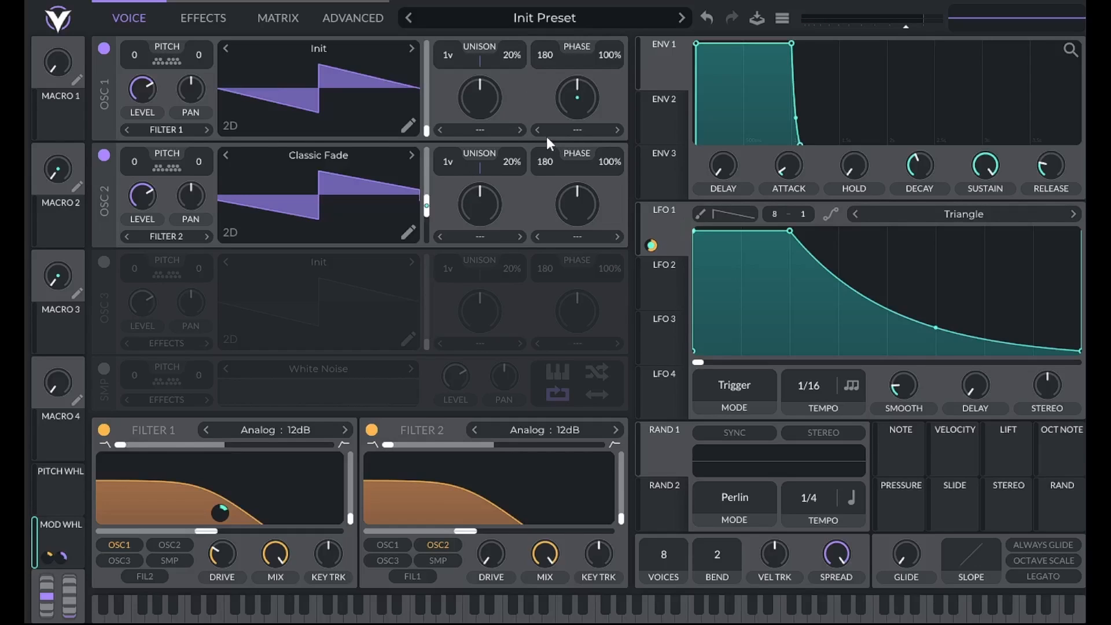
pyautogui.moveTo(662, 74)
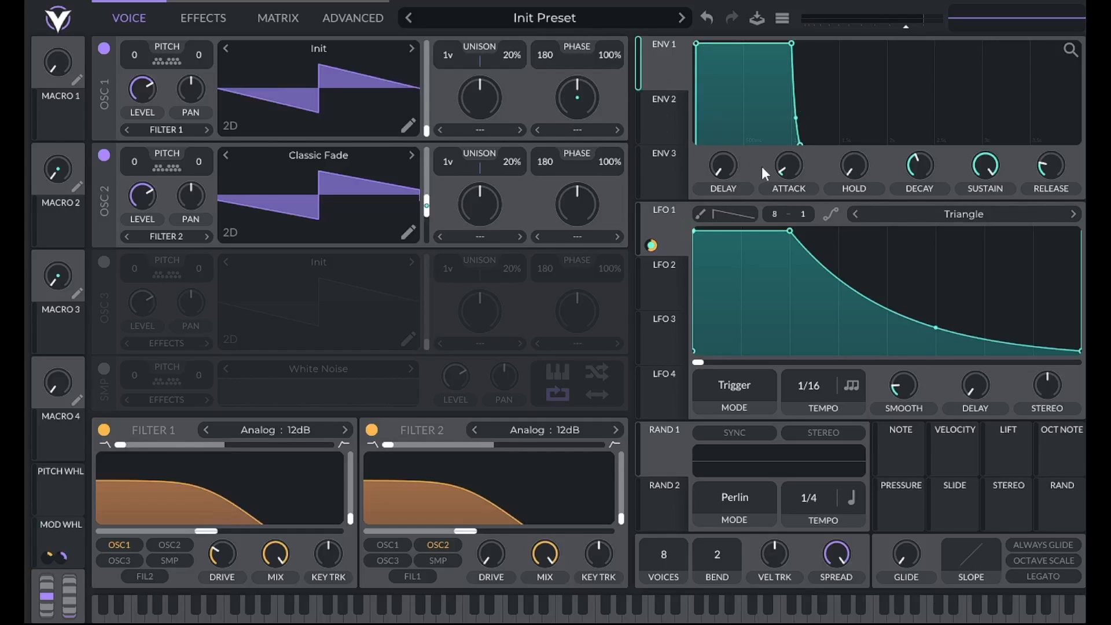
# - Set ENV 1's attack to .03 and its release to 1 second
pyautogui.rightClick(780, 168)
pyautogui.click(795, 194)
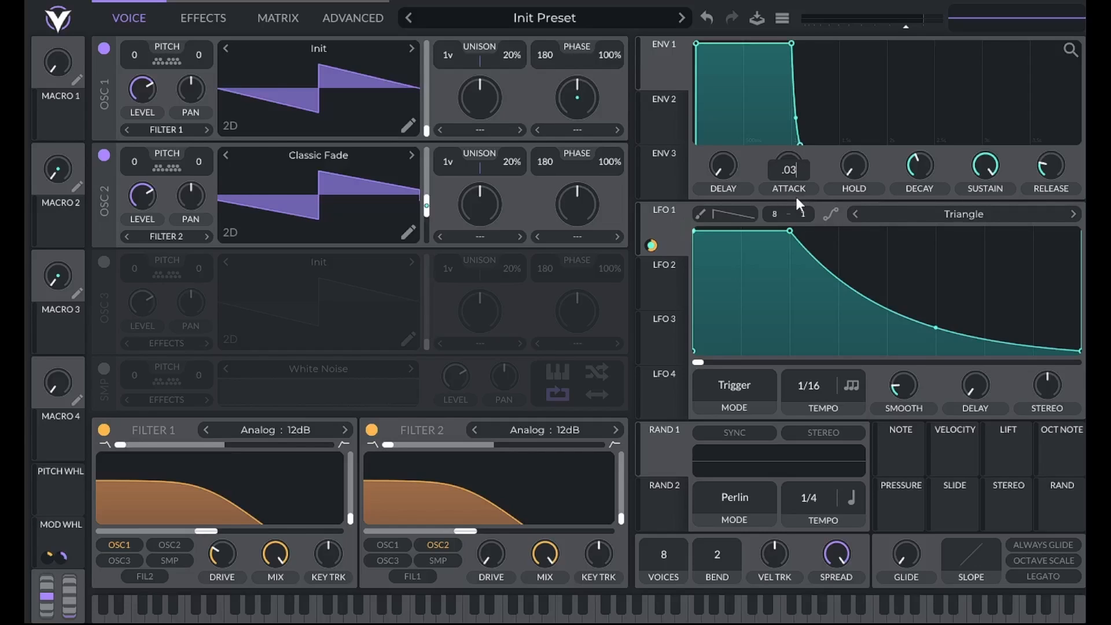
pyautogui.press('Return')
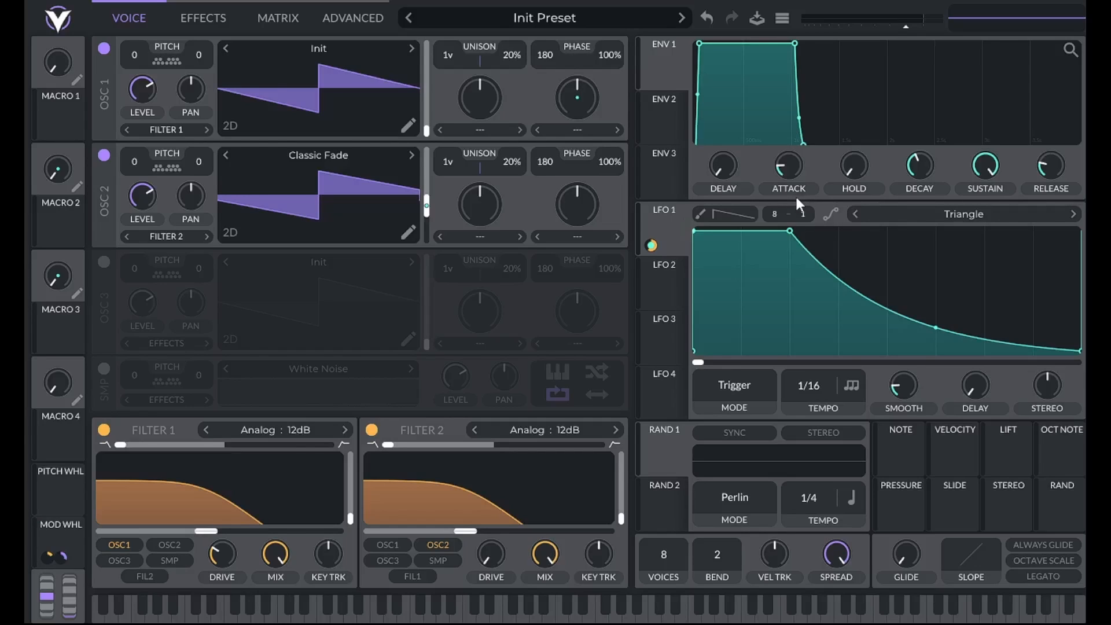
pyautogui.rightClick(1059, 164)
pyautogui.click(1047, 194)
pyautogui.write('1')
pyautogui.press('Return')
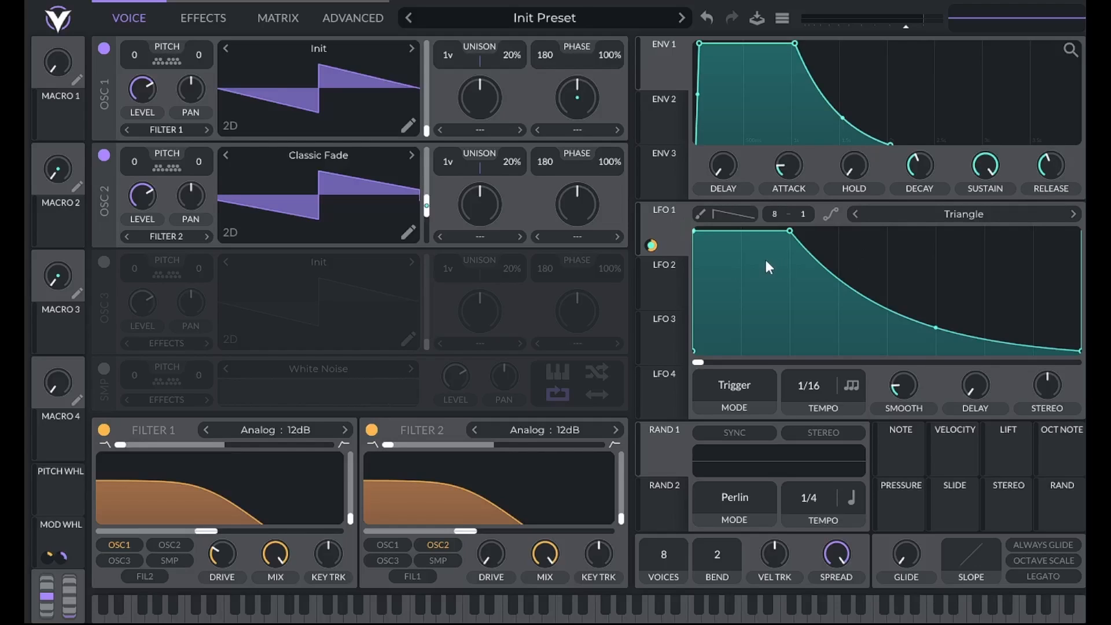
# - Reshape LFO 2 to stay at zero for the first half, then rise in an upward-bowed curve to half level
pyautogui.click(656, 292)
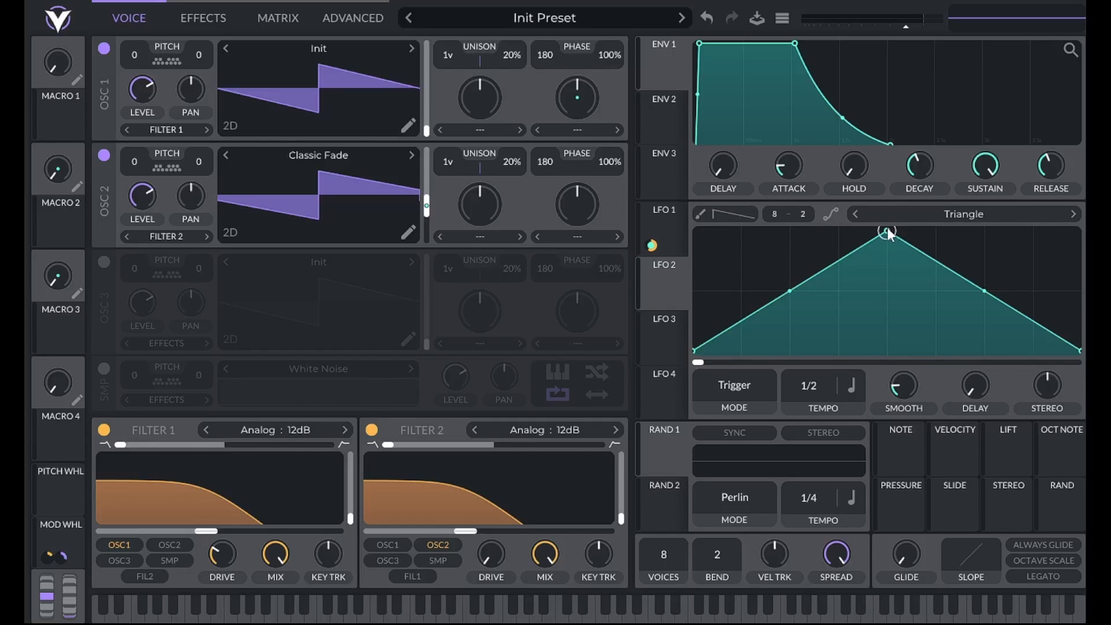
pyautogui.moveTo(888, 232); pyautogui.dragTo(1078, 293)
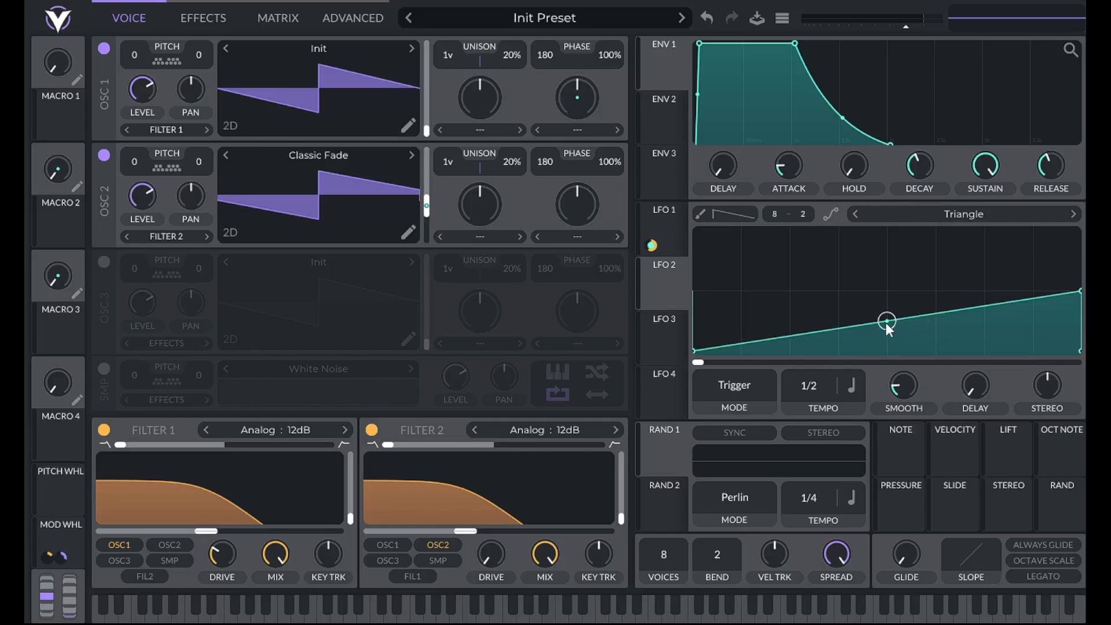
pyautogui.moveTo(870, 321); pyautogui.dragTo(889, 356)
pyautogui.moveTo(984, 322); pyautogui.dragTo(987, 288)
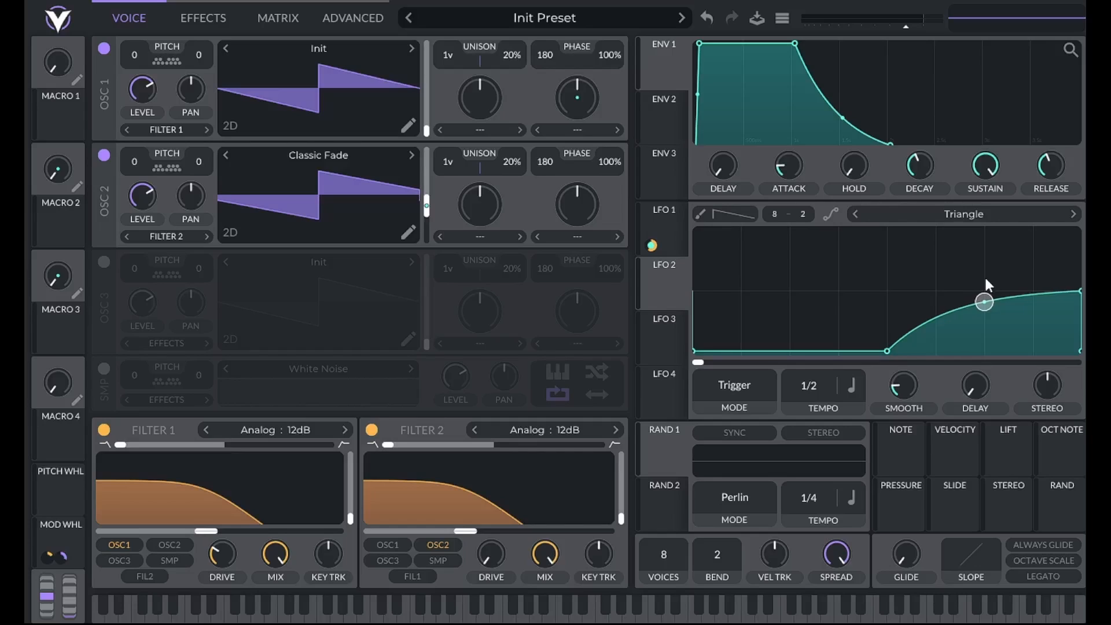
# - Switch LFO 2's rate to seconds and set its frequency to 0.150 seconds
pyautogui.click(852, 395)
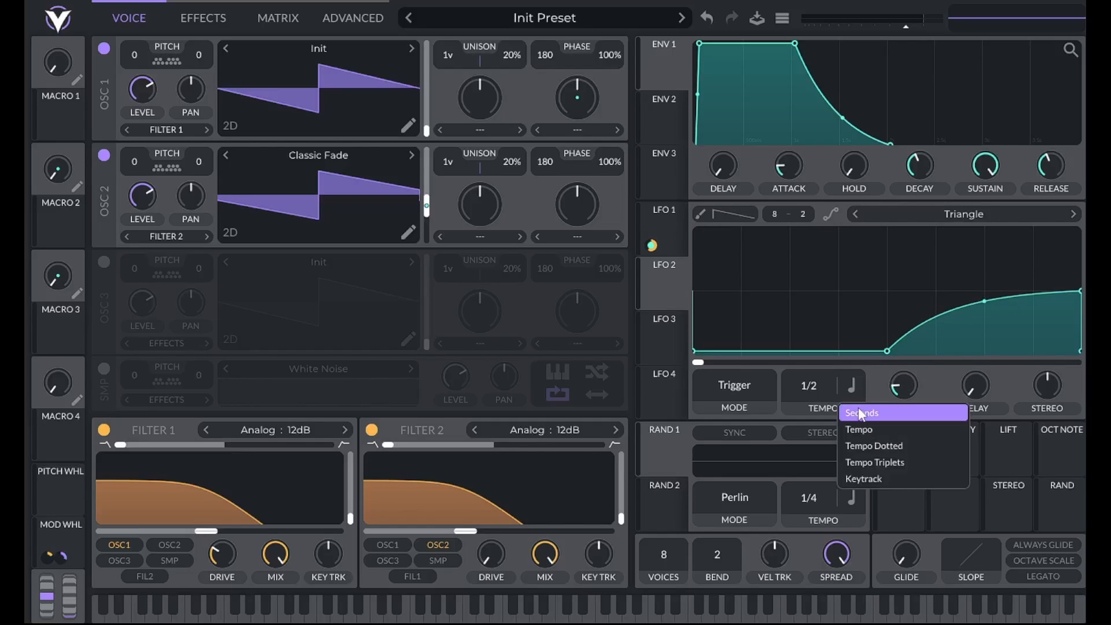
pyautogui.click(858, 410)
pyautogui.rightClick(811, 389)
pyautogui.click(822, 412)
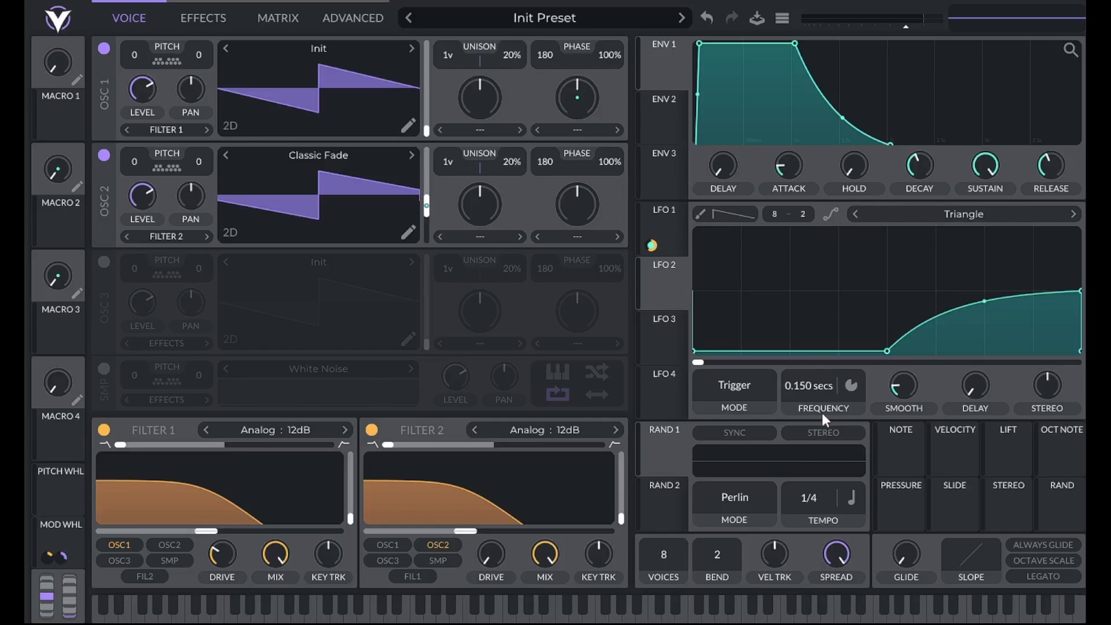
# - Set LFO 2 to Envelope mode and assign it to modulate oscillator 1's pitch transpose
pyautogui.click(729, 389)
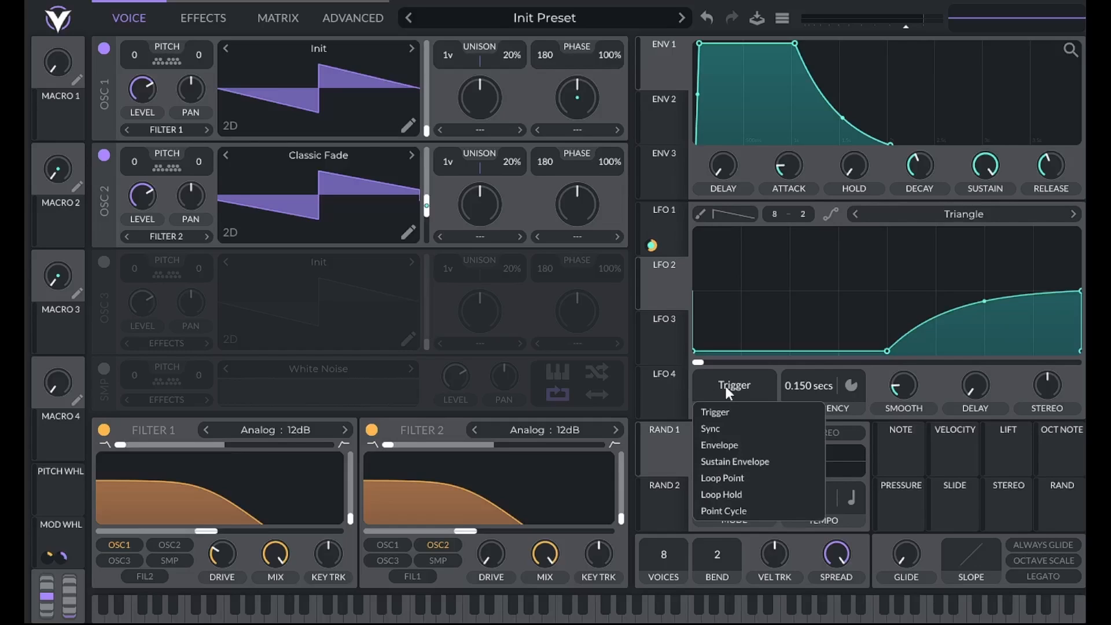
pyautogui.click(732, 446)
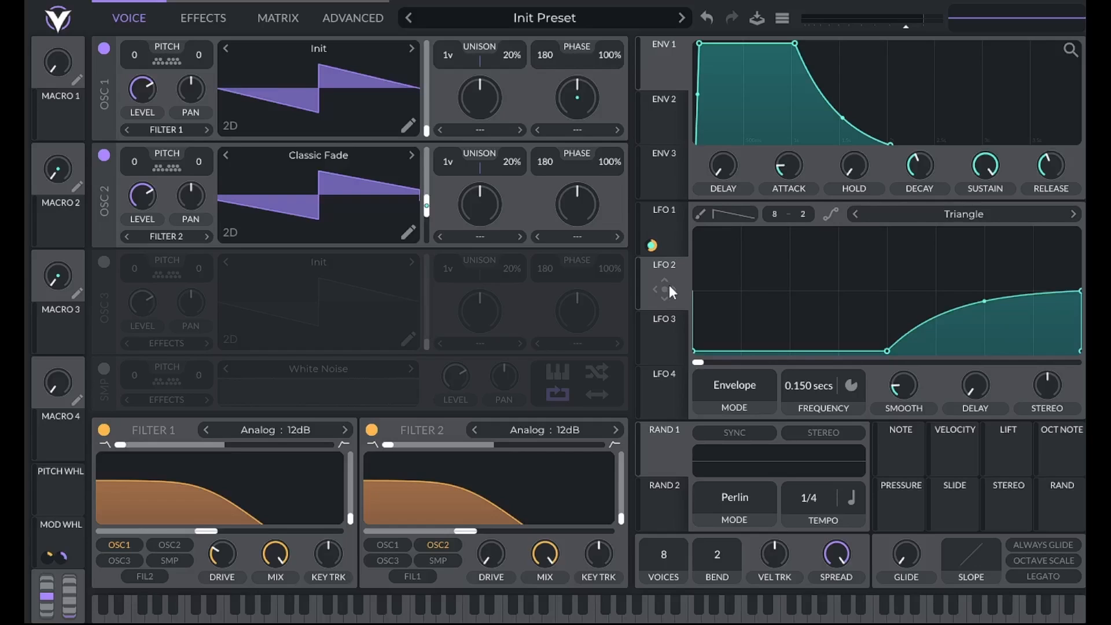
pyautogui.moveTo(669, 285); pyautogui.dragTo(133, 55)
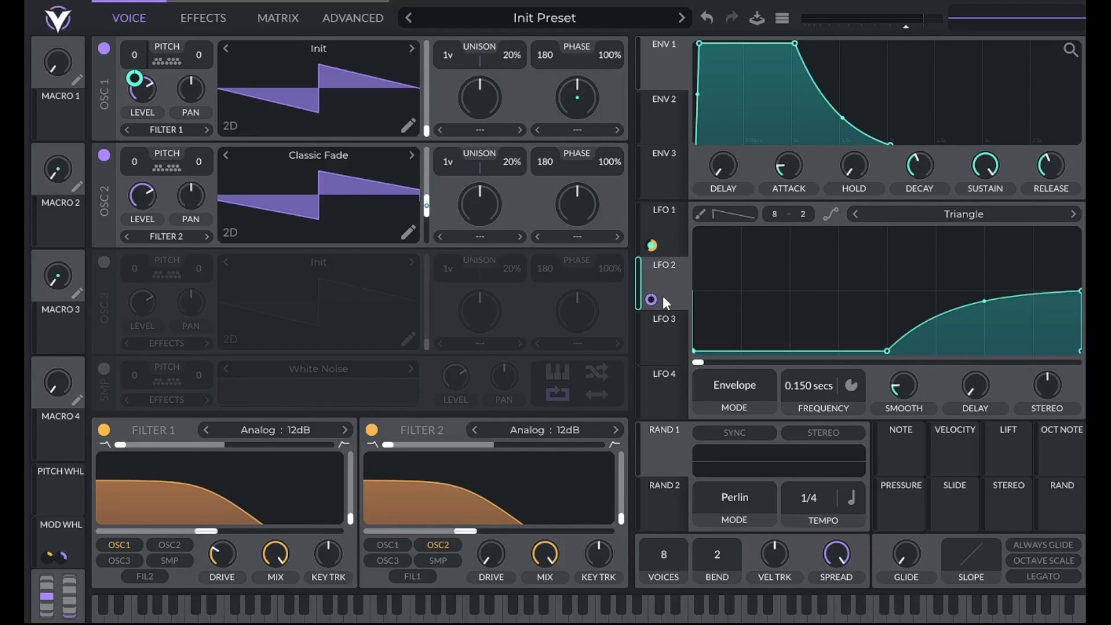
pyautogui.moveTo(654, 294)
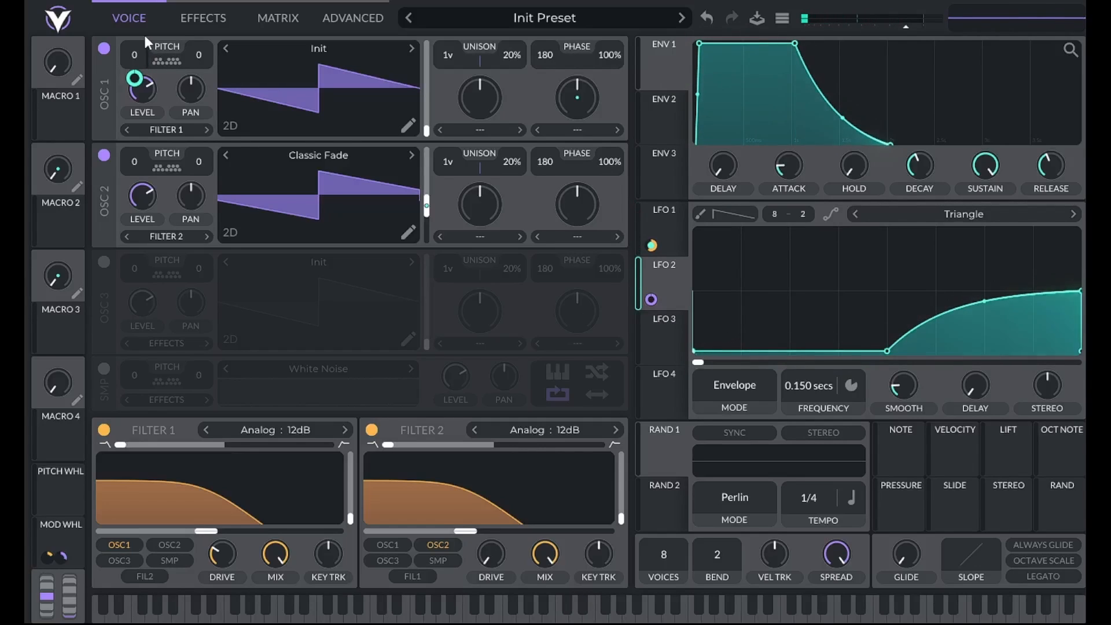
# - Turn on the Chorus effect and set its tempo to 8/1
pyautogui.click(196, 19)
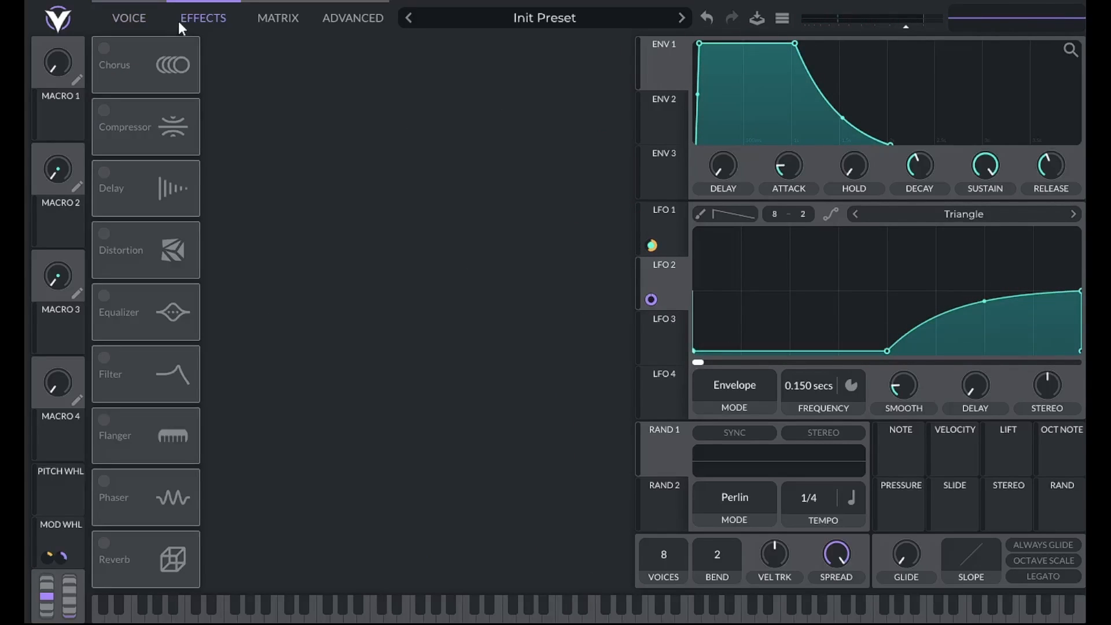
pyautogui.click(102, 50)
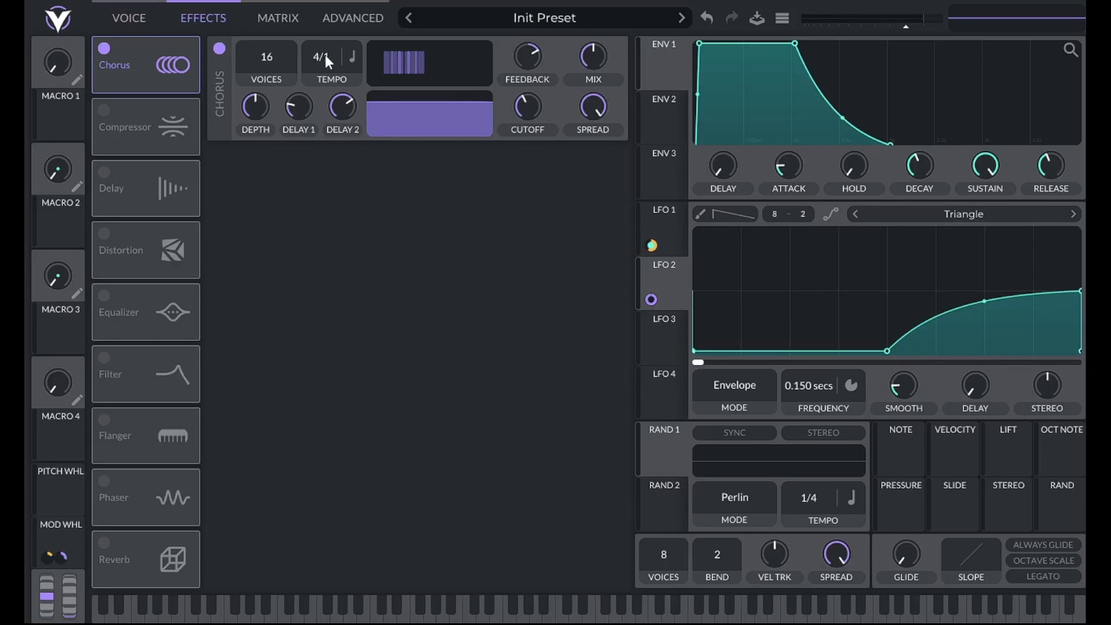
pyautogui.moveTo(324, 52); pyautogui.dragTo(326, 71)
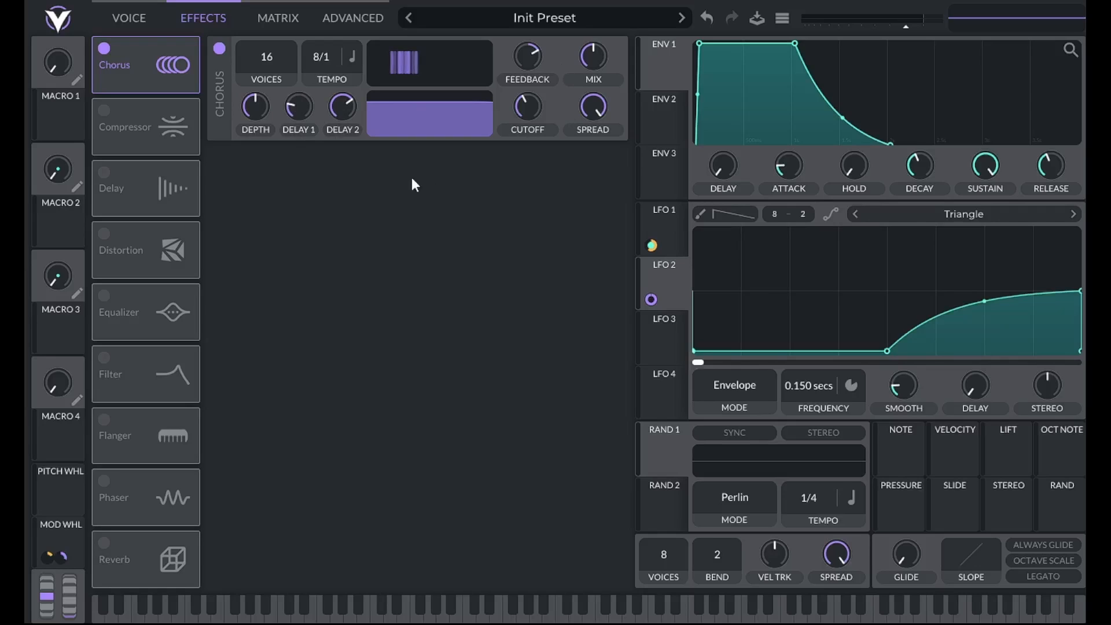
# - Turn on the Distortion effect and assign the mod wheel to modulate its drive
pyautogui.click(104, 234)
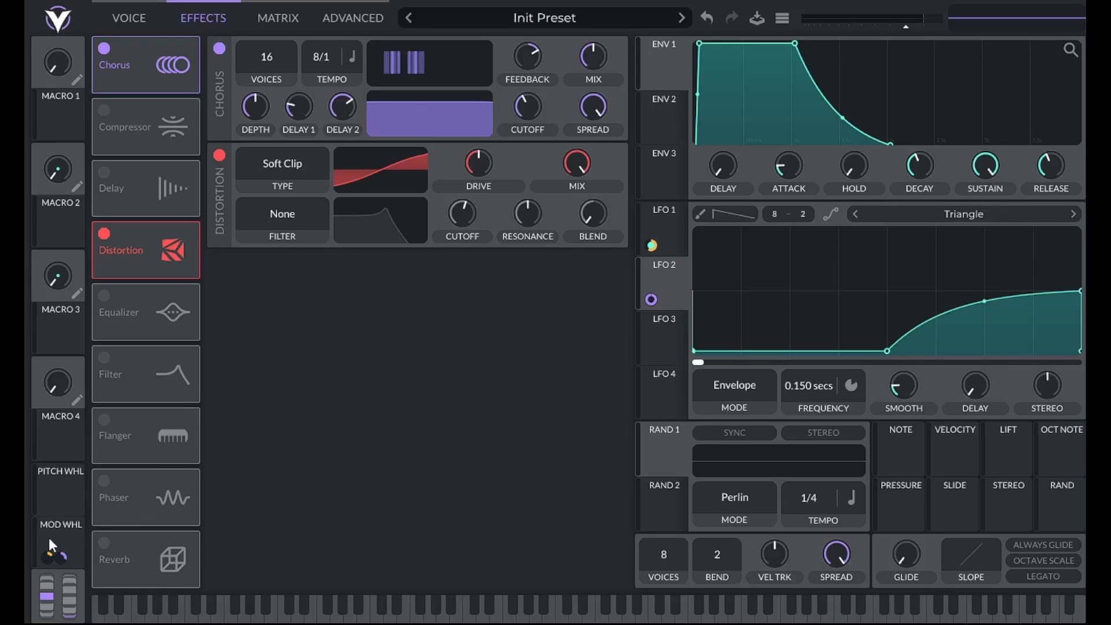
pyautogui.moveTo(48, 537); pyautogui.dragTo(481, 165)
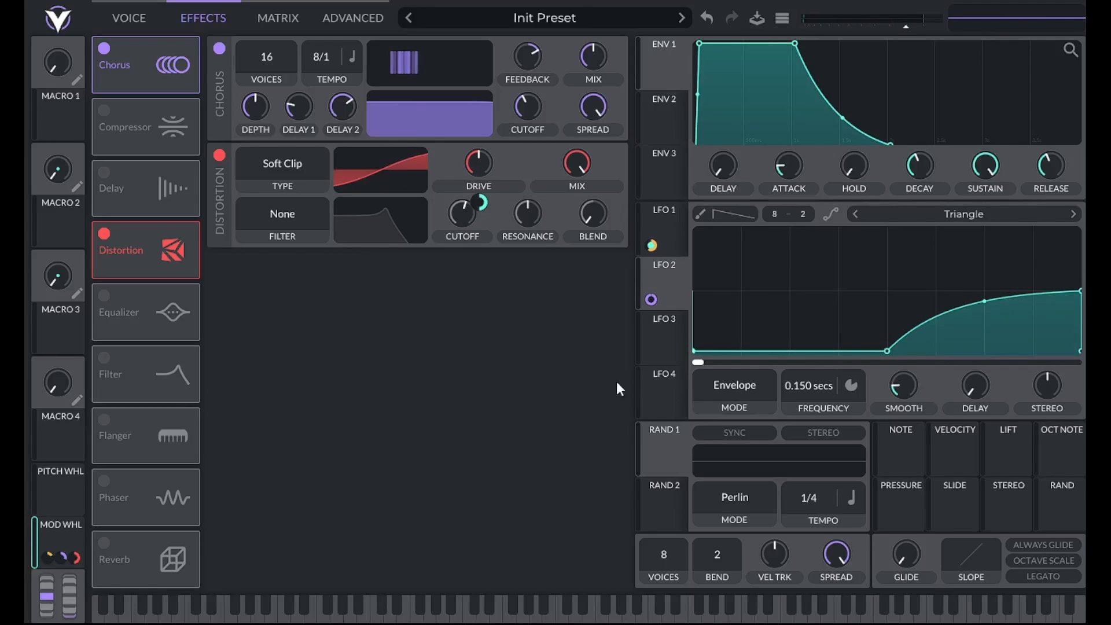
# - Lower the global voice spread to a small amount and limit the patch to 1 voice
pyautogui.rightClick(832, 558)
pyautogui.click(844, 577)
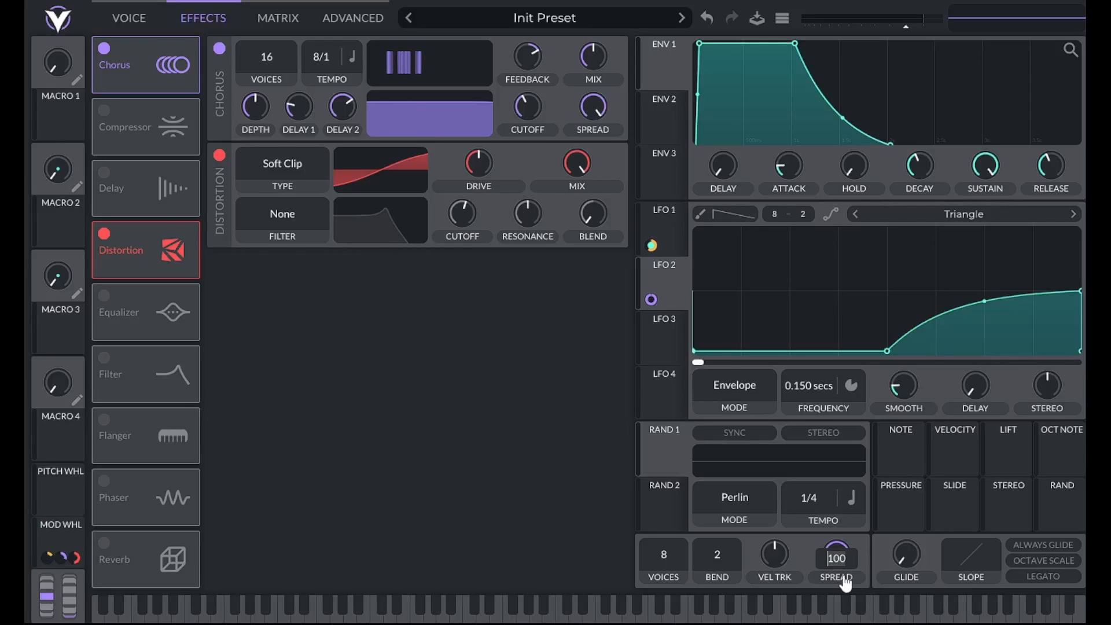
pyautogui.write('1')
pyautogui.press('Return')
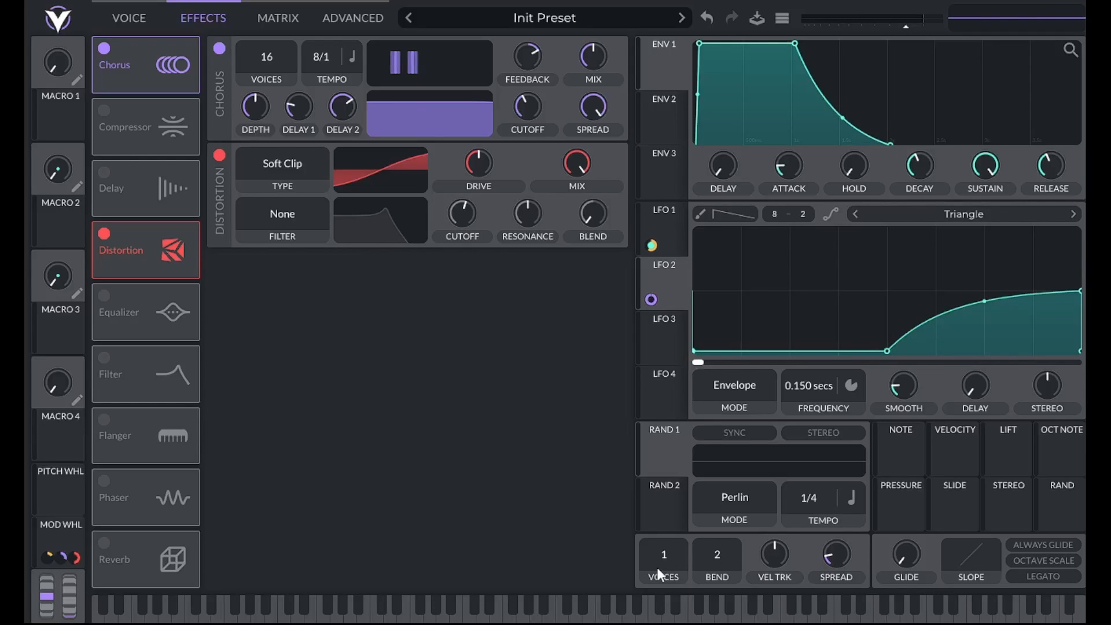
# - Turn on Legato and raise the glide, bending its slope into a slow-starting curve
pyautogui.click(1045, 577)
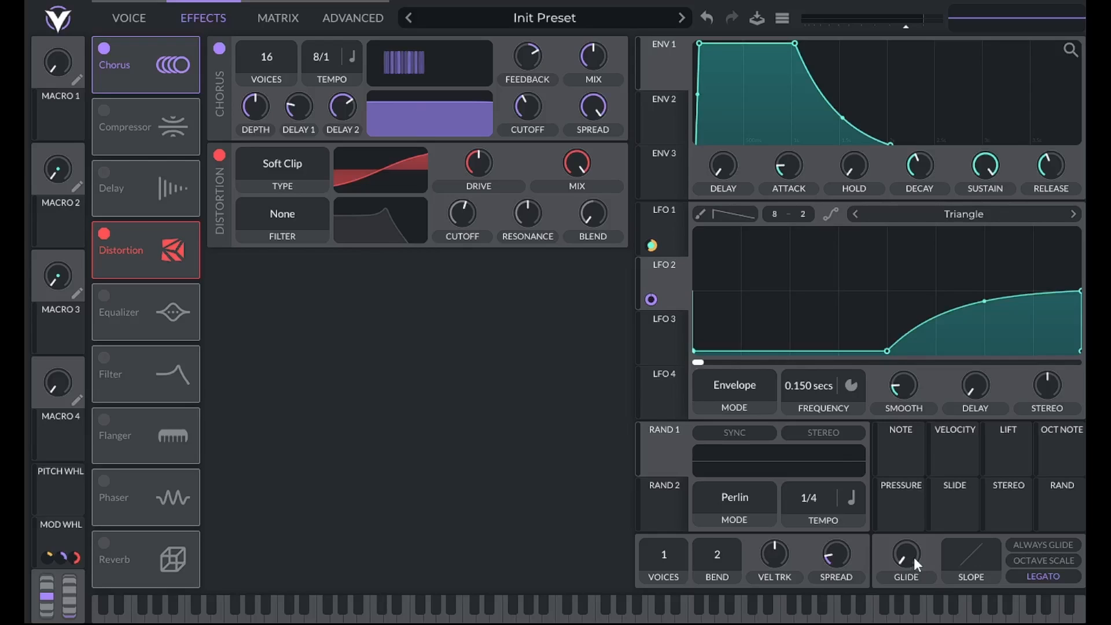
pyautogui.moveTo(920, 560); pyautogui.dragTo(914, 508)
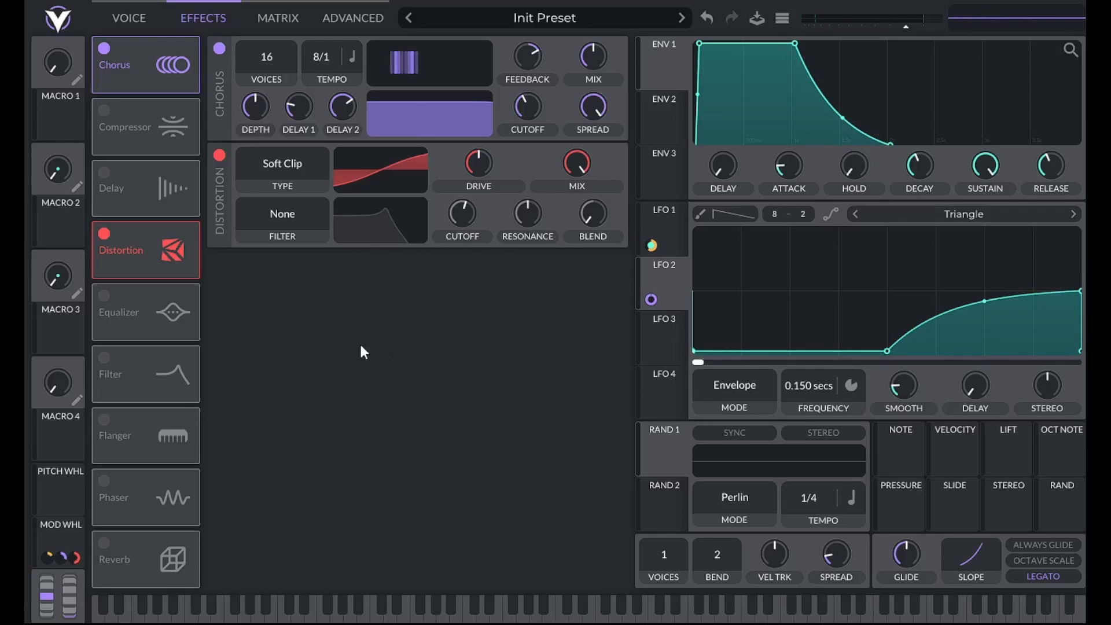
# - Turn on the Filter effect as Analog 24dB, with resonance at 0% and cutoff at its minimum
pyautogui.click(111, 372)
pyautogui.click(359, 280)
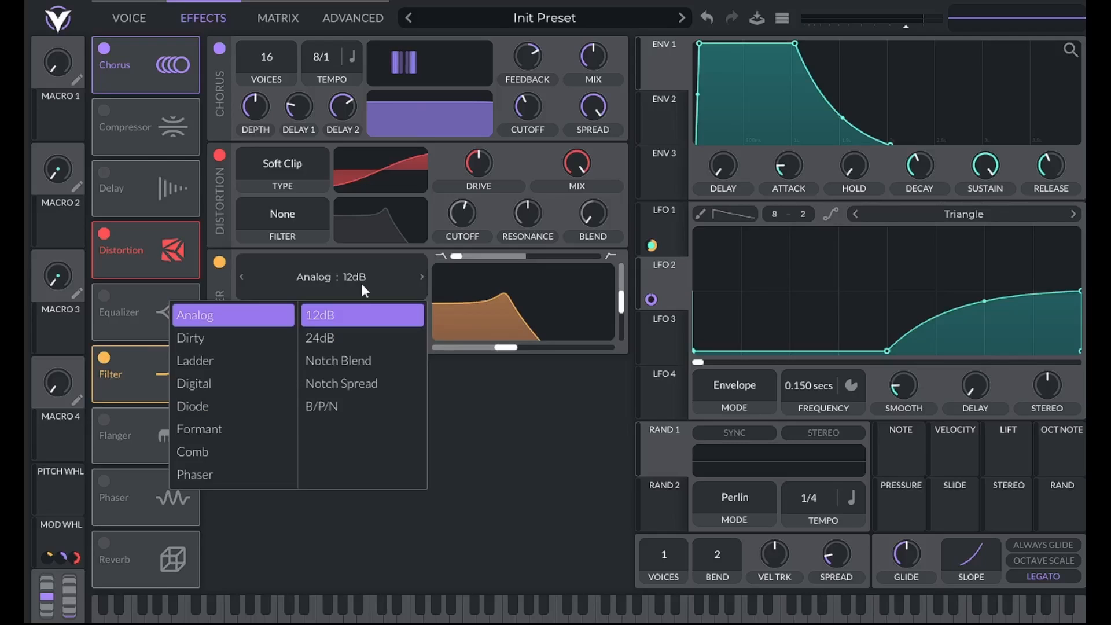
pyautogui.click(333, 339)
pyautogui.moveTo(606, 300); pyautogui.dragTo(609, 366)
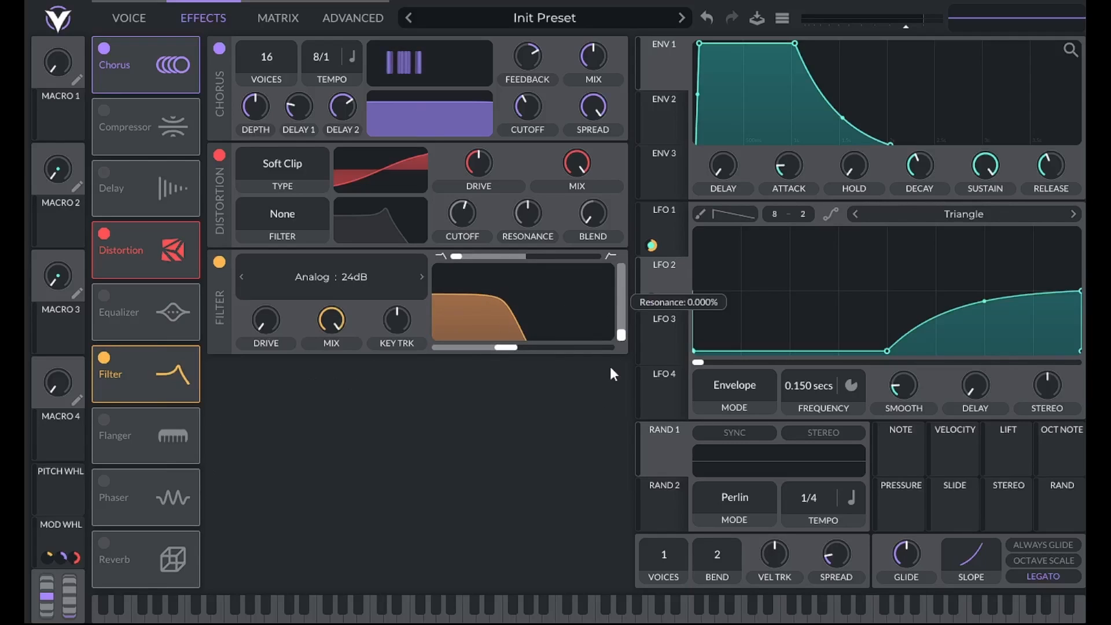
pyautogui.moveTo(505, 348); pyautogui.dragTo(269, 346)
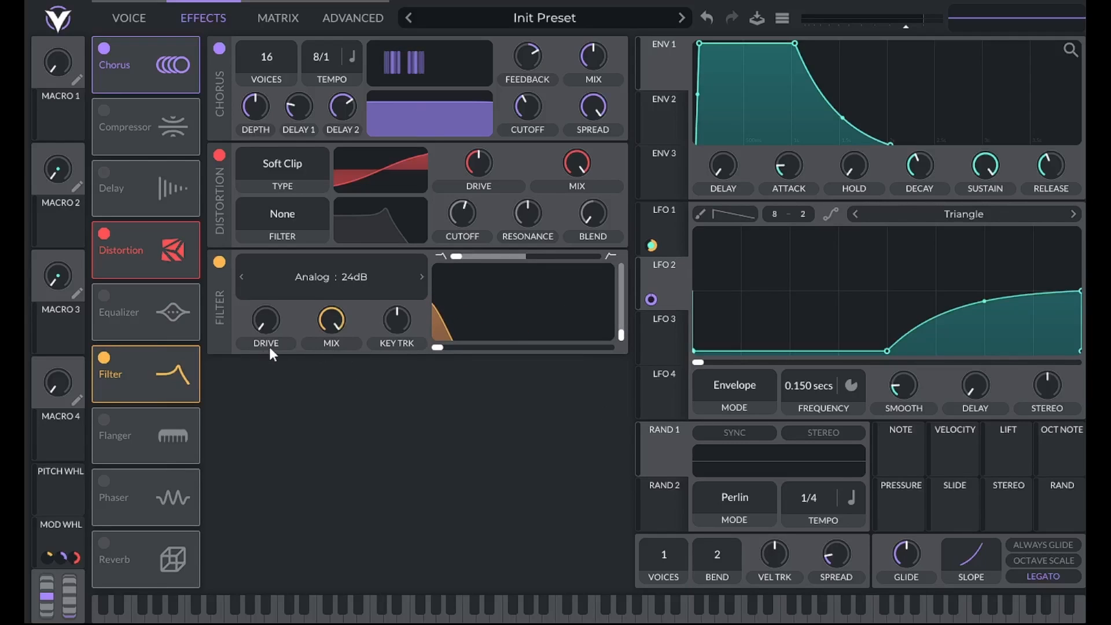
# - Set ENV 2's attack to .2 seconds and bow its attack curve slightly downward
pyautogui.click(652, 115)
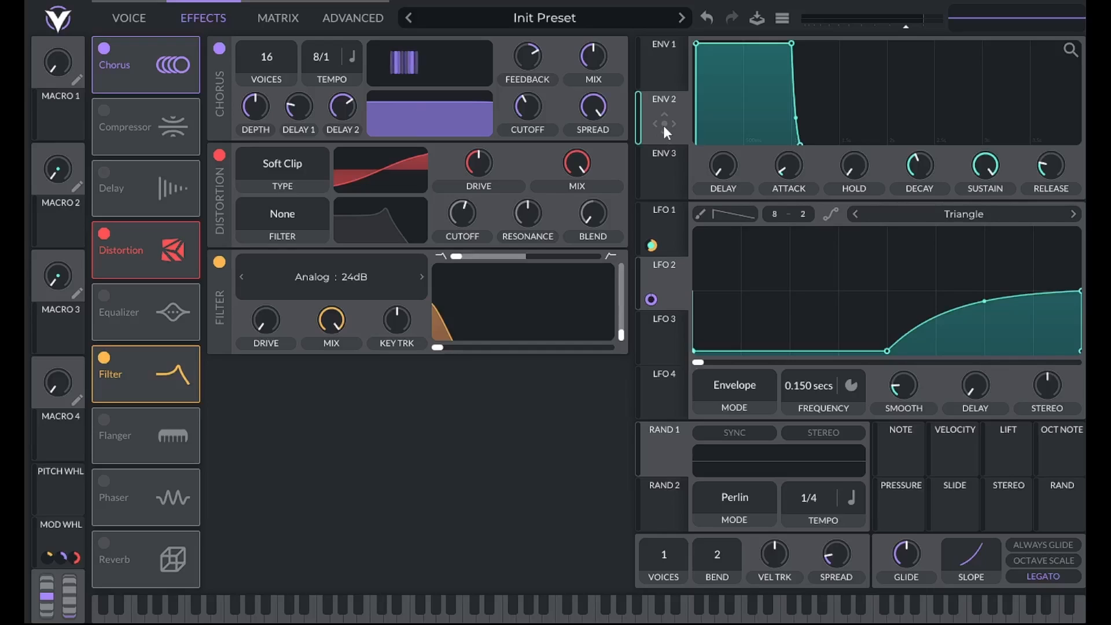
pyautogui.rightClick(807, 166)
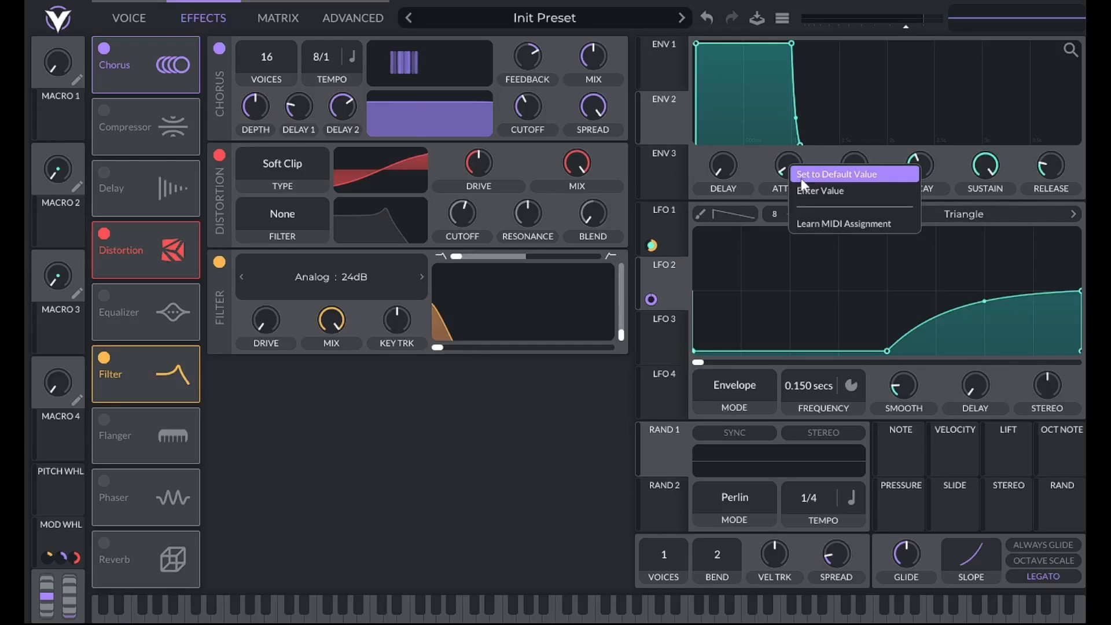
pyautogui.click(805, 187)
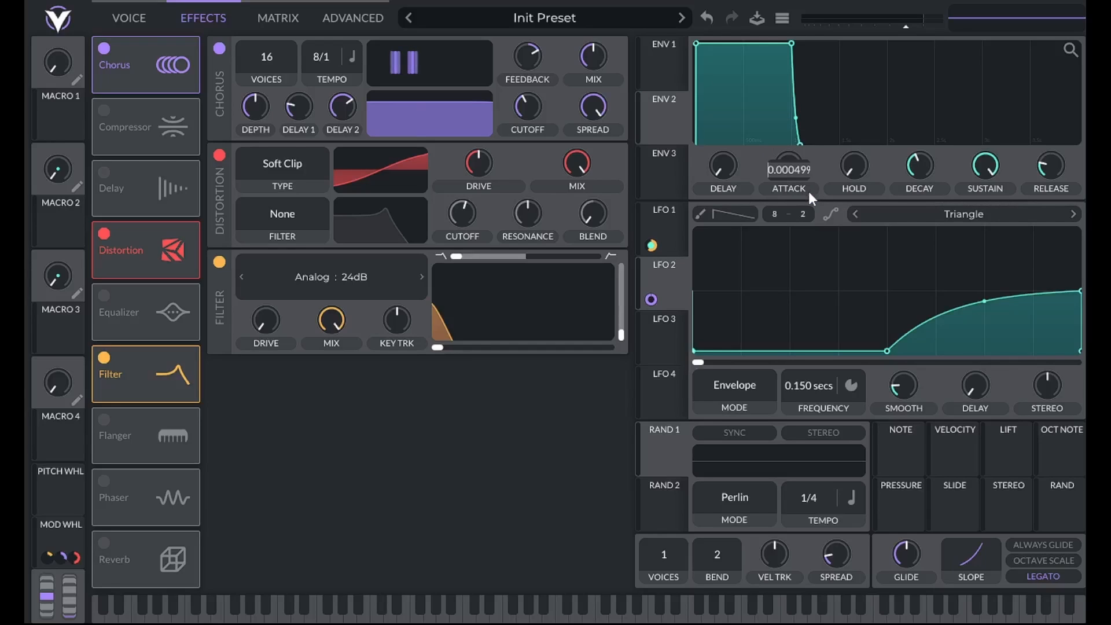
pyautogui.write('.2')
pyautogui.press('Return')
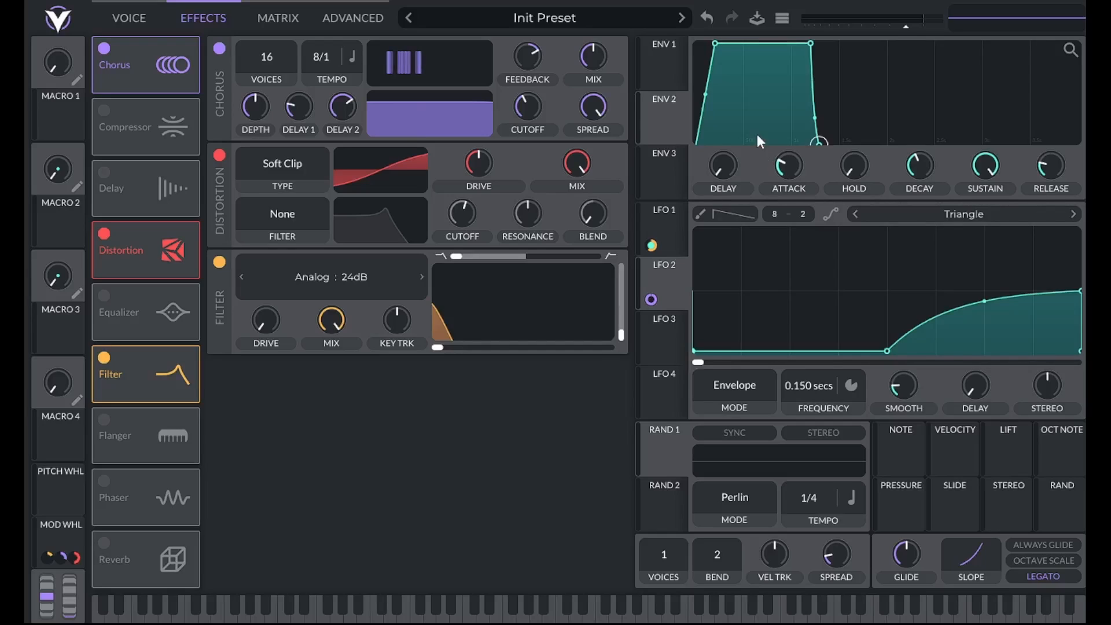
pyautogui.moveTo(717, 94); pyautogui.dragTo(717, 118)
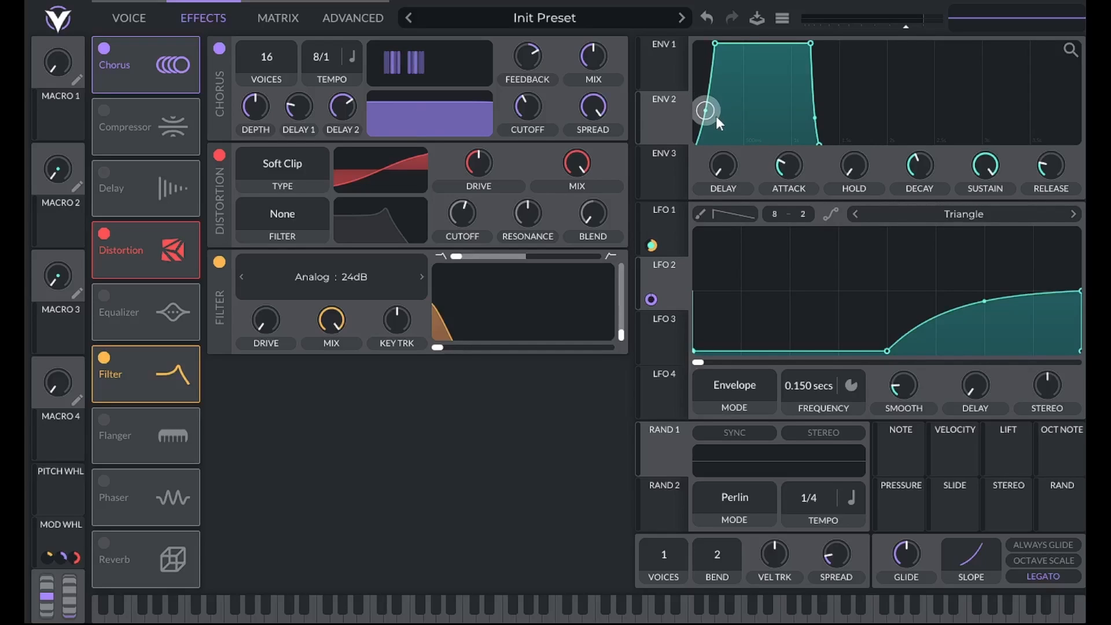
# - Set ENV 2's release to 1 second and assign the envelope to modulate the Filter effect's cutoff
pyautogui.rightClick(1052, 163)
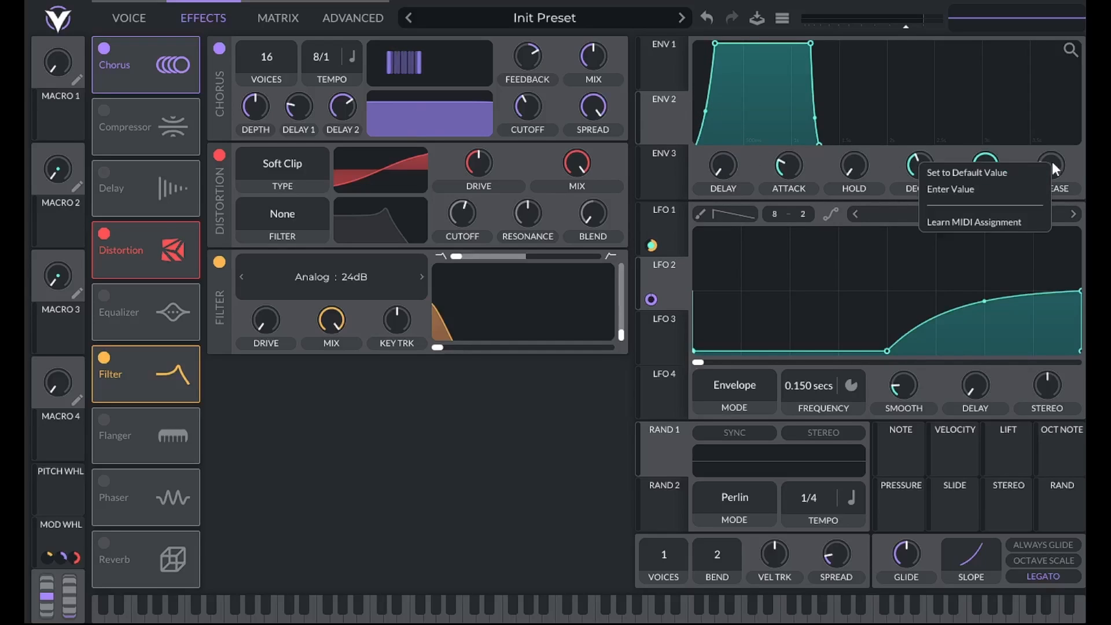
pyautogui.click(1038, 189)
pyautogui.write('19')
pyautogui.press('Return')
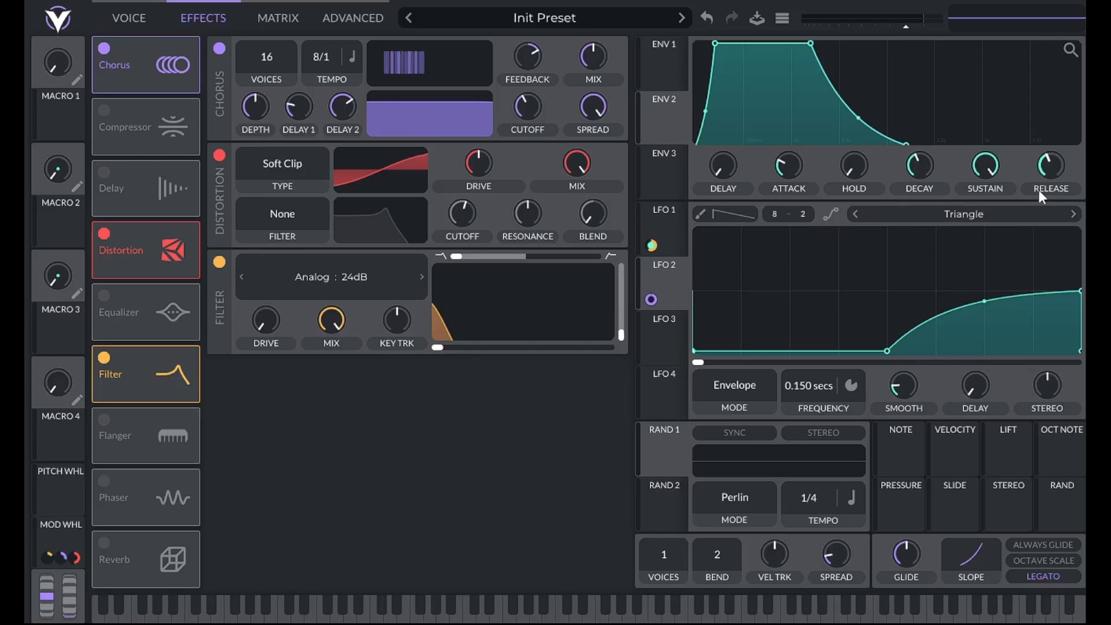
pyautogui.moveTo(663, 119); pyautogui.dragTo(471, 322)
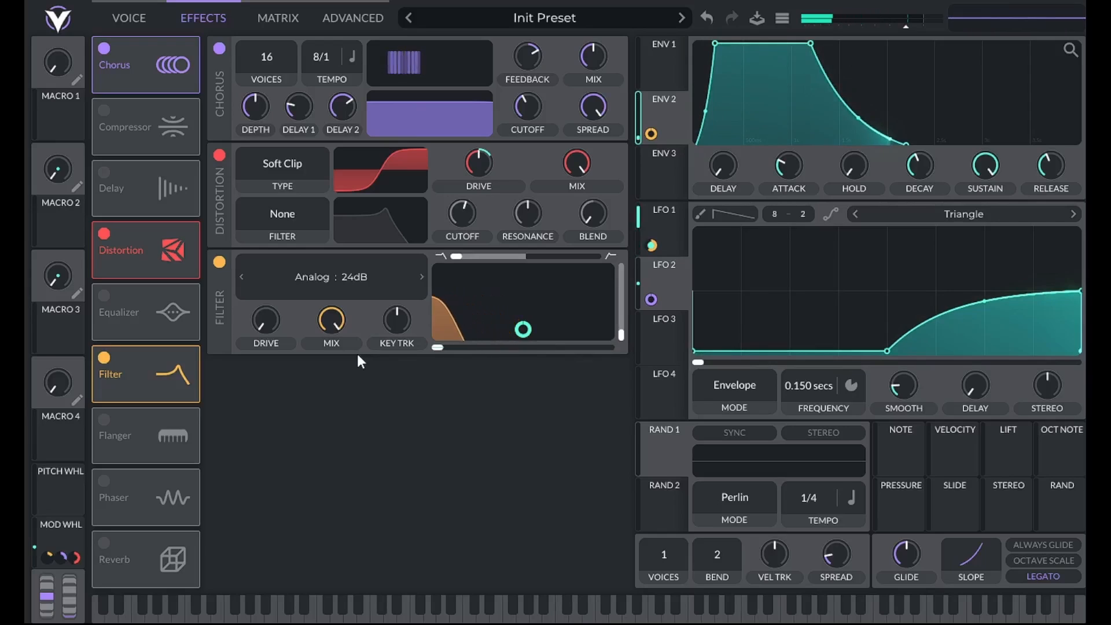
# - Turn on the Equalizer, place it directly after the Filter in the effects chain, and select its low band
pyautogui.click(104, 298)
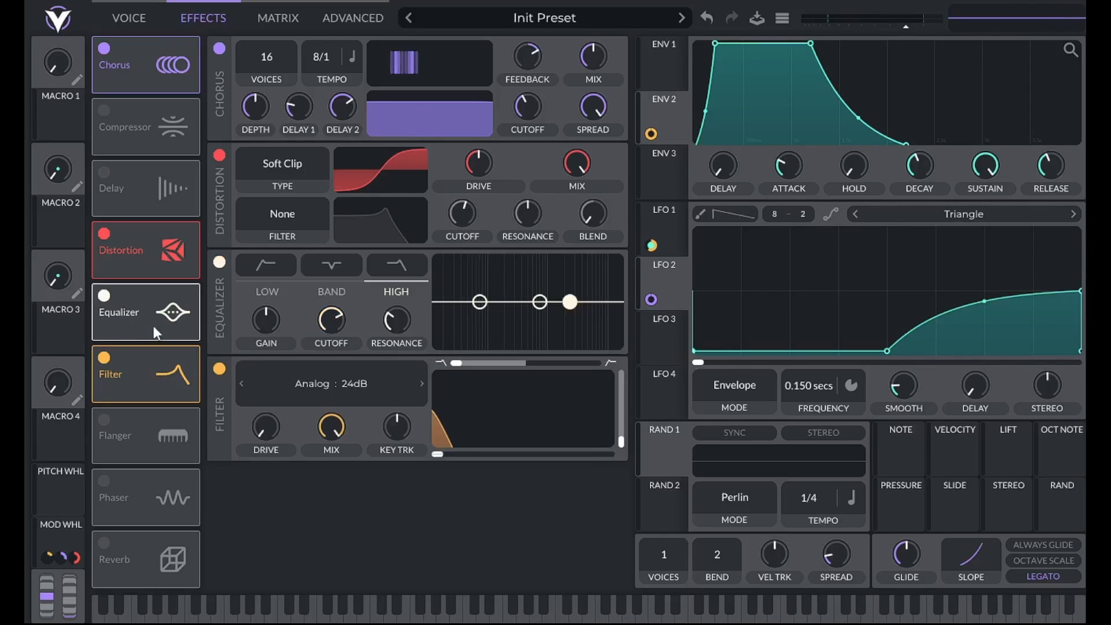
pyautogui.moveTo(170, 311); pyautogui.dragTo(169, 376)
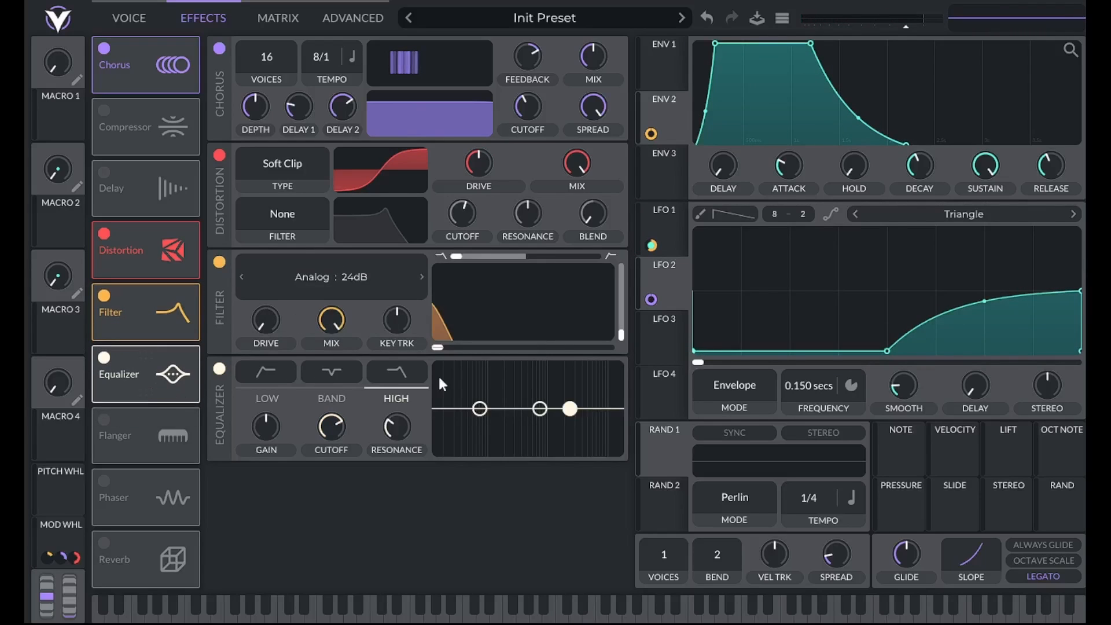
pyautogui.click(483, 409)
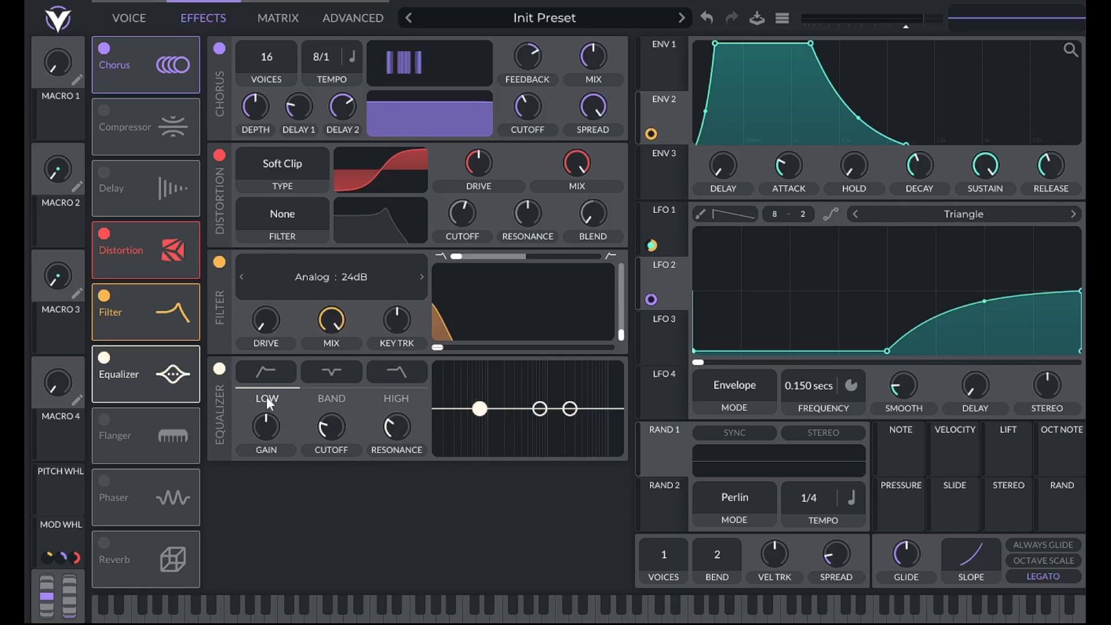
# - Raise the Equalizer low band's gain slightly, set its cutoff to 53 semitones, and bring its resonance down to the minimum
pyautogui.rightClick(265, 424)
pyautogui.click(275, 448)
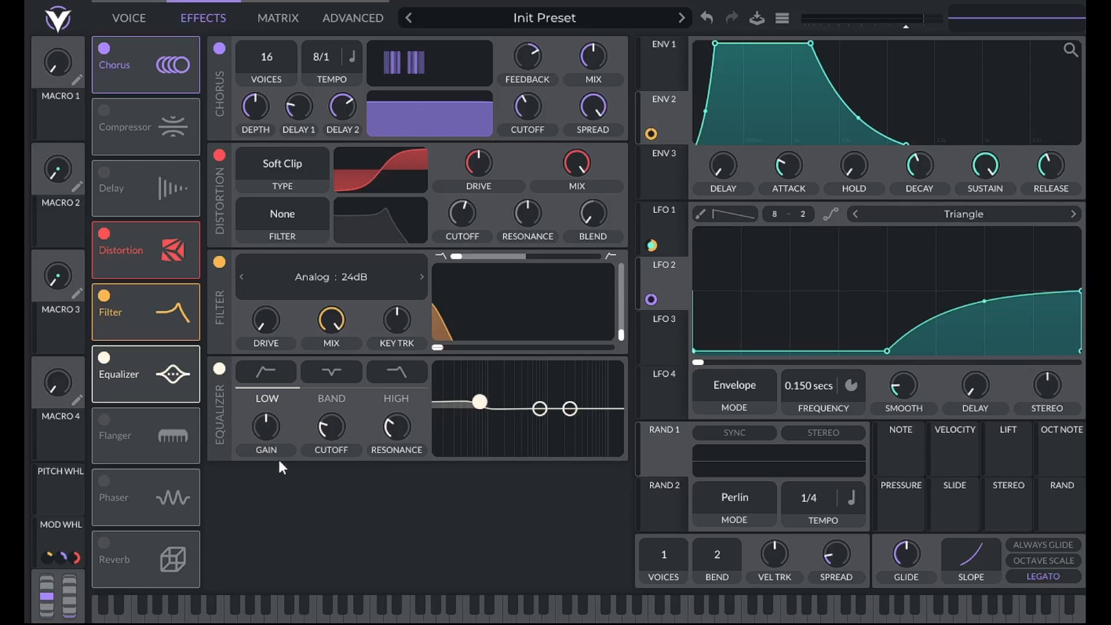
pyautogui.rightClick(334, 428)
pyautogui.click(337, 456)
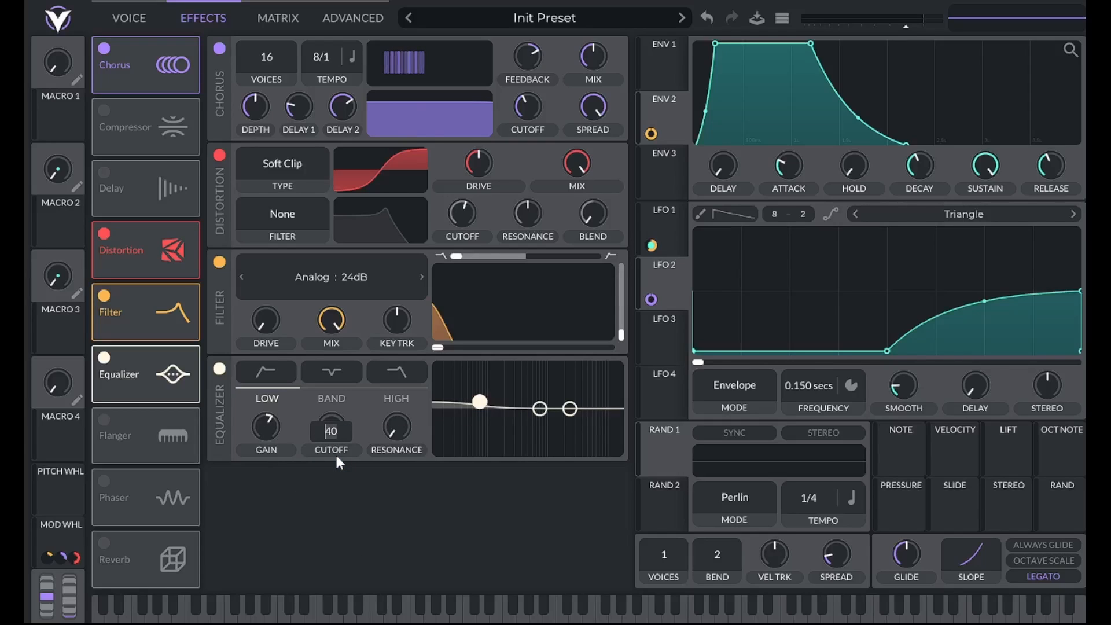
pyautogui.write('50')
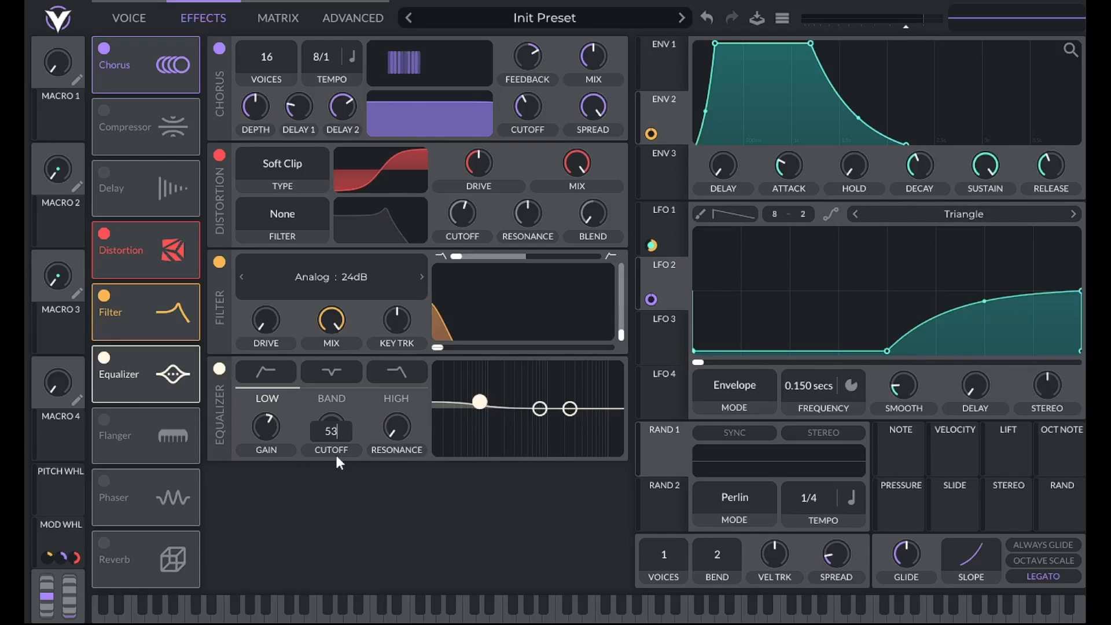
pyautogui.press('Return')
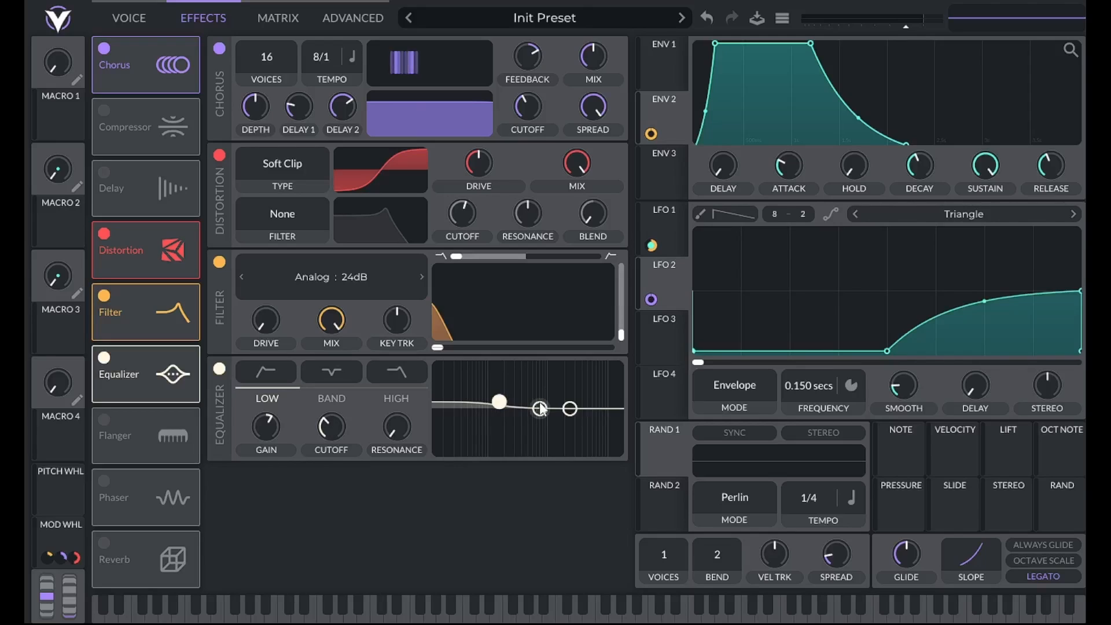
# - Turn the Equalizer's middle band into a dip with a gain of -3 dB and a cutoff of 105 semitones
pyautogui.moveTo(540, 409); pyautogui.dragTo(557, 425)
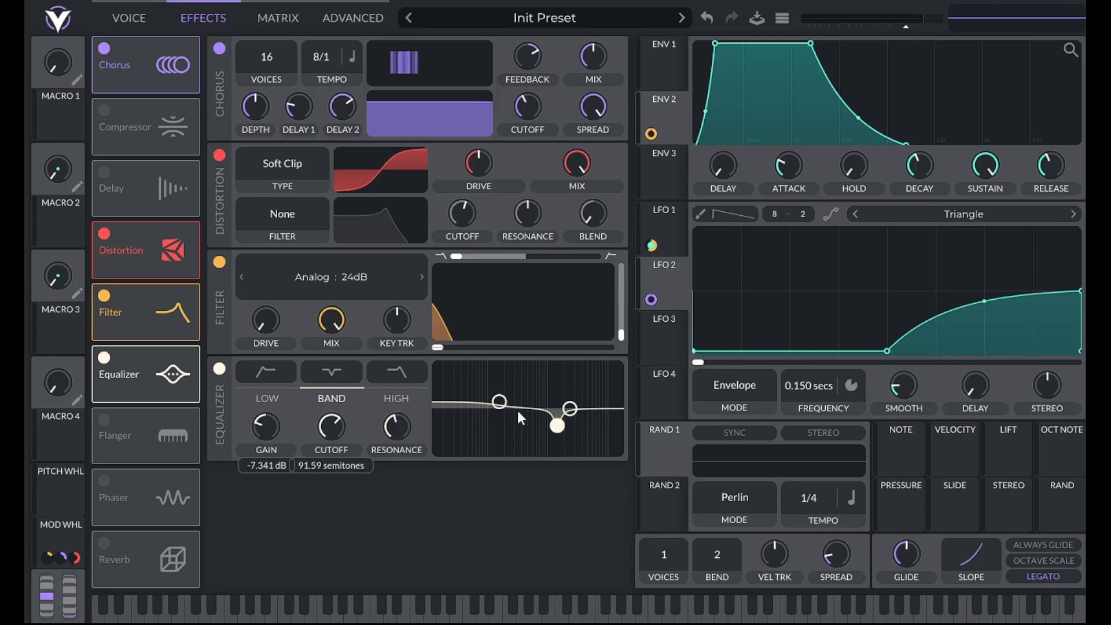
pyautogui.rightClick(269, 428)
pyautogui.click(275, 454)
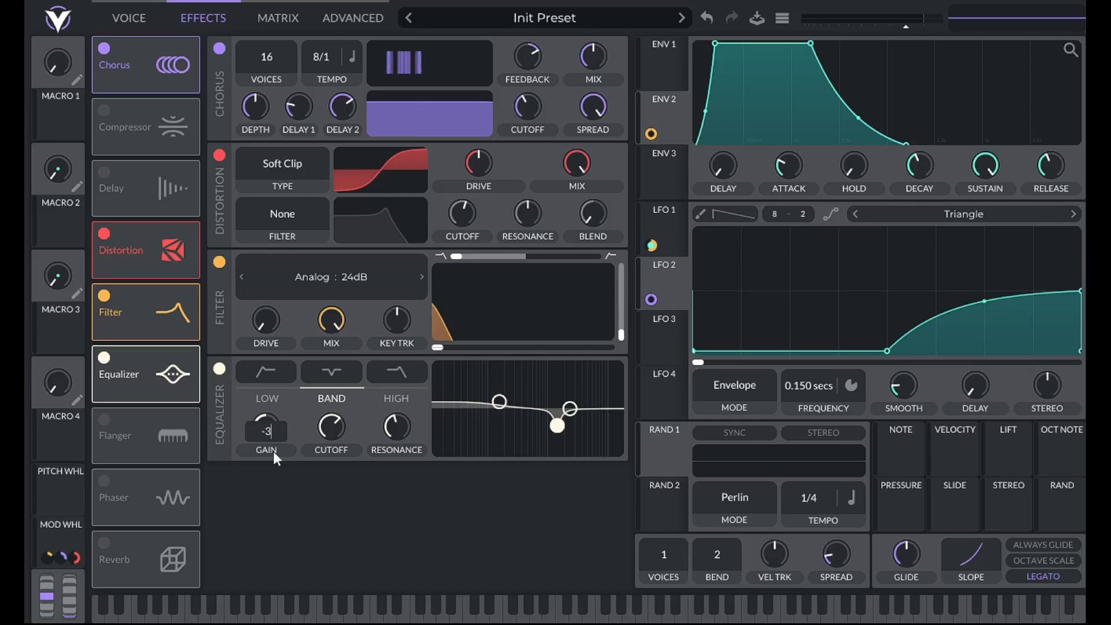
pyautogui.write('-3')
pyautogui.press('Return')
pyautogui.rightClick(328, 426)
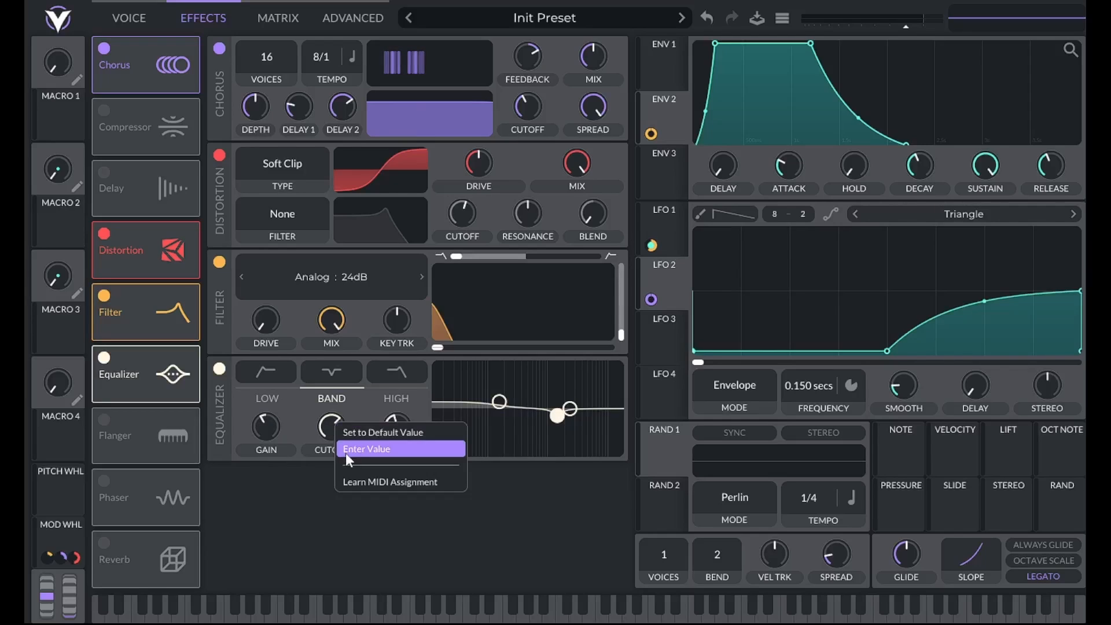
pyautogui.click(345, 452)
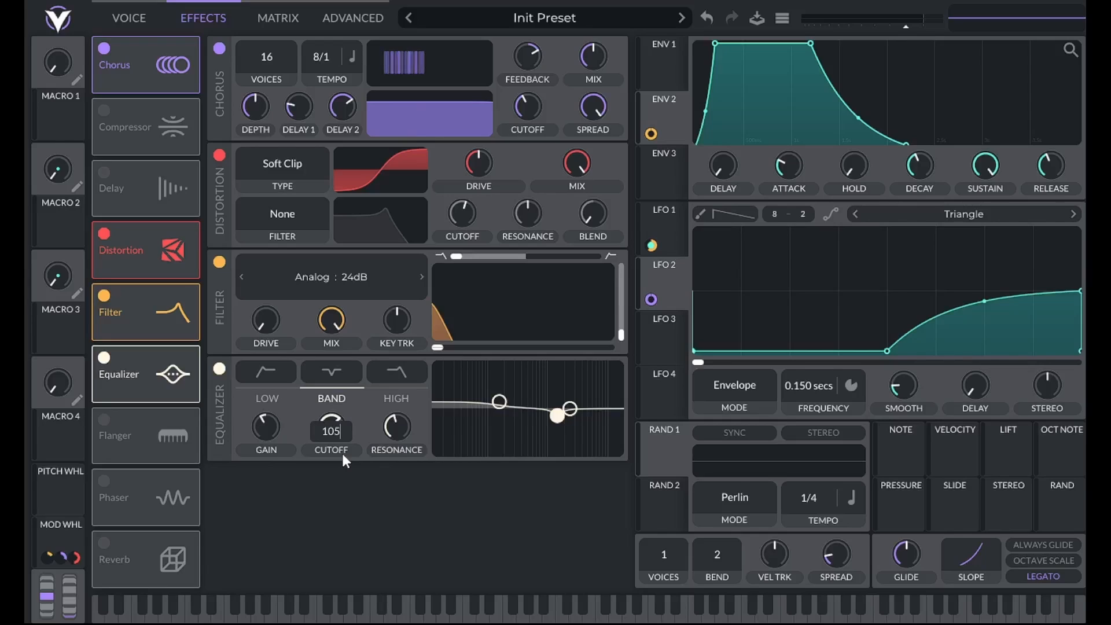
pyautogui.write('105')
pyautogui.press('Return')
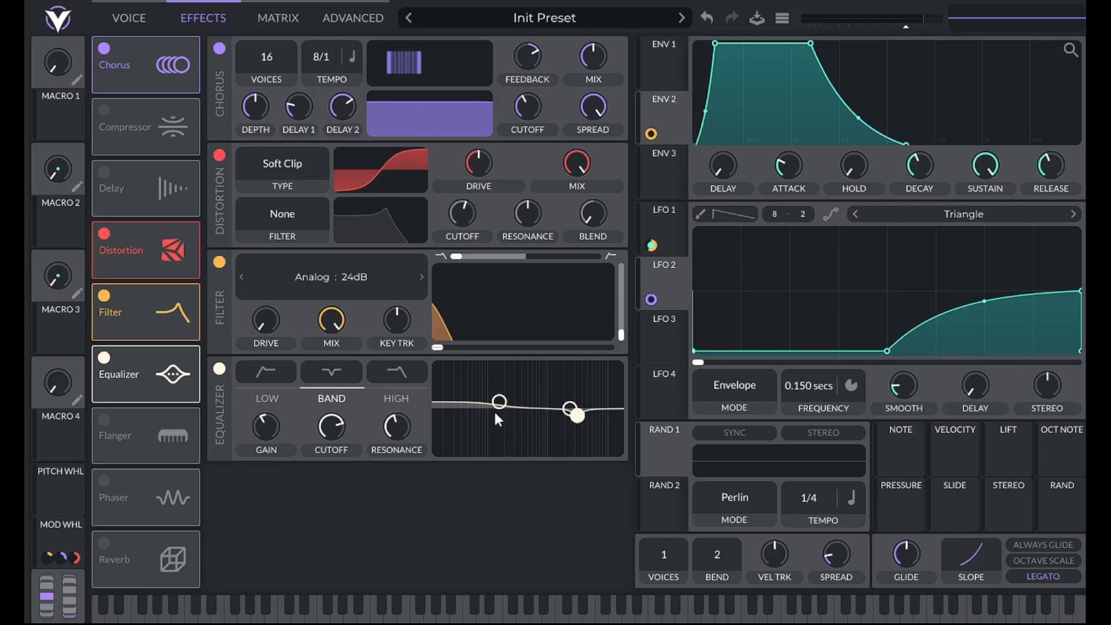
# - Boost the Equalizer's high band and set its gain to 3.5 dB
pyautogui.moveTo(577, 414)
pyautogui.mouseDown()
pyautogui.moveTo(575, 398)
pyautogui.moveTo(591, 401)
pyautogui.mouseUp()
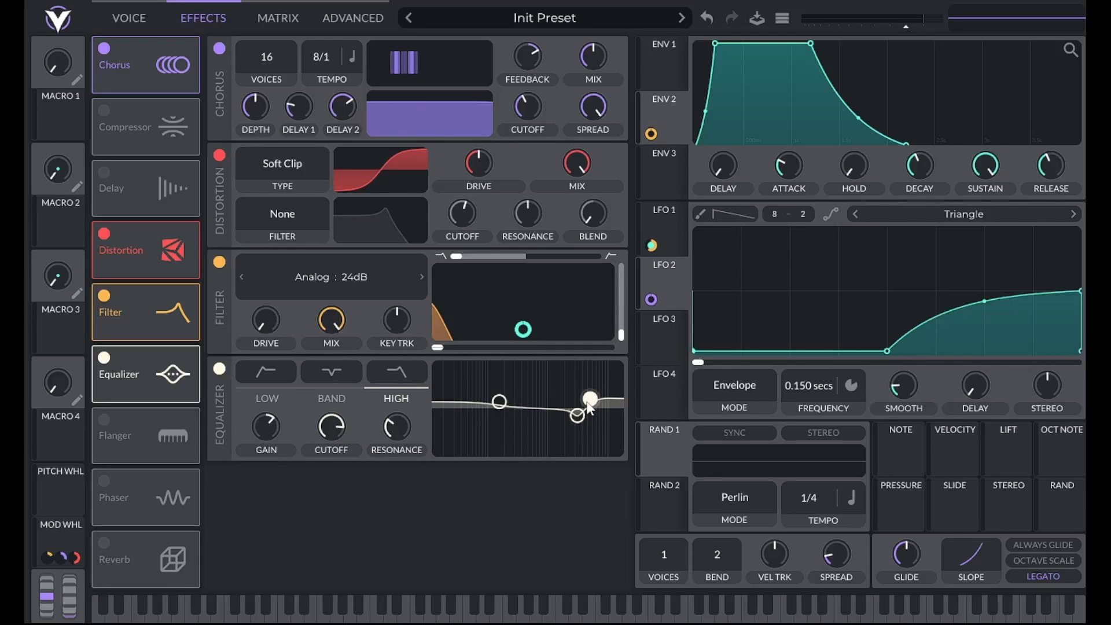
pyautogui.rightClick(271, 428)
pyautogui.click(287, 446)
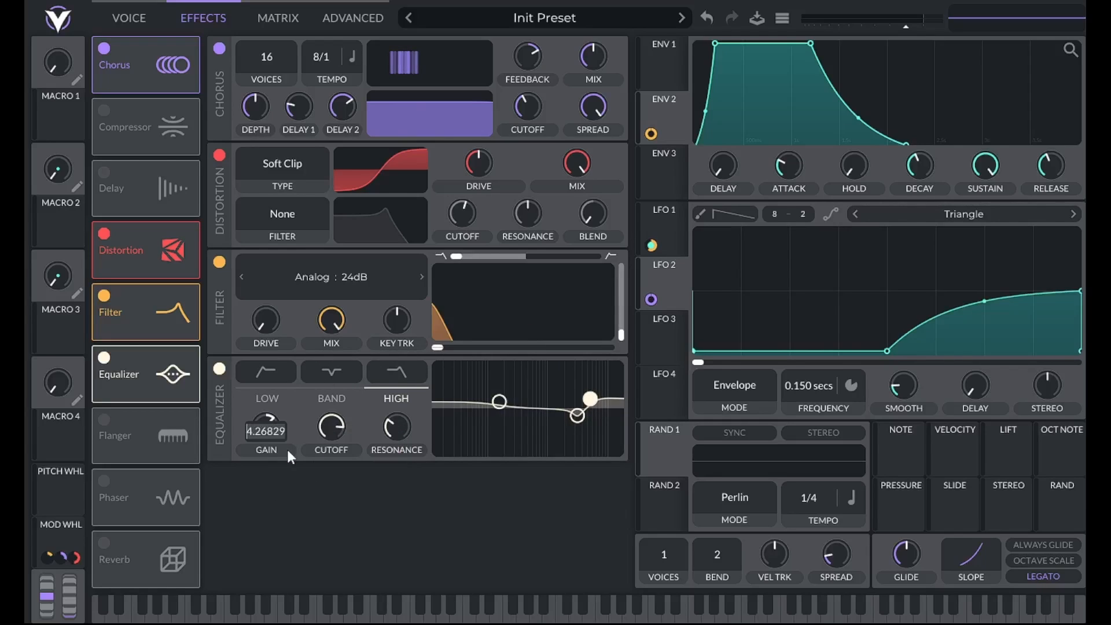
pyautogui.write('3.5')
pyautogui.press('Return')
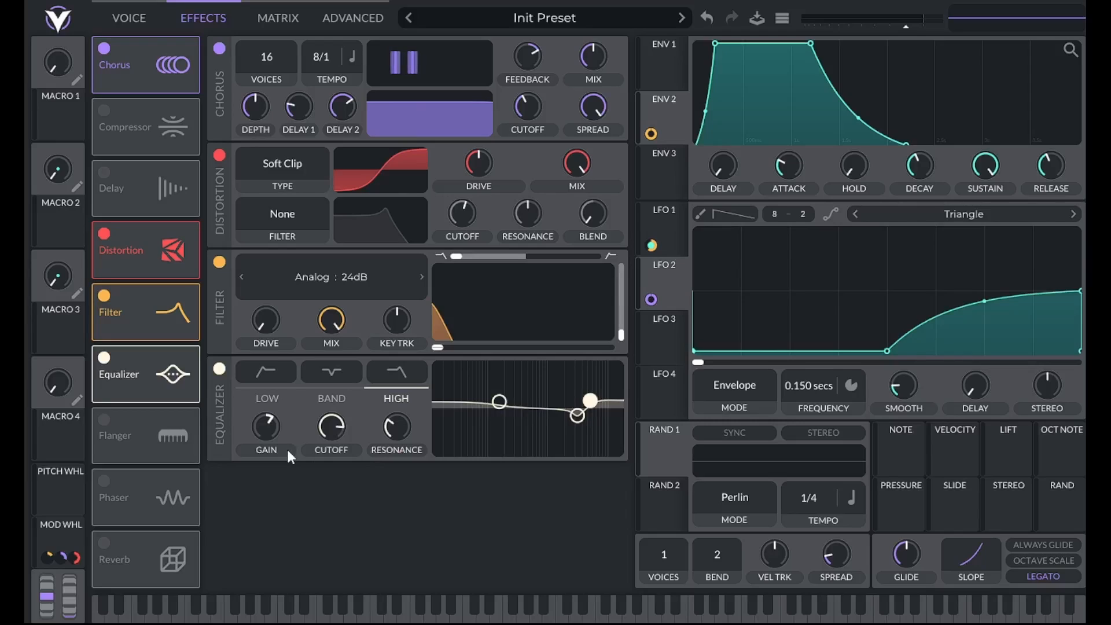
# - Set the Equalizer high band's cutoff to 114 semitones and raise its resonance
pyautogui.rightClick(332, 420)
pyautogui.click(349, 452)
pyautogui.write('114')
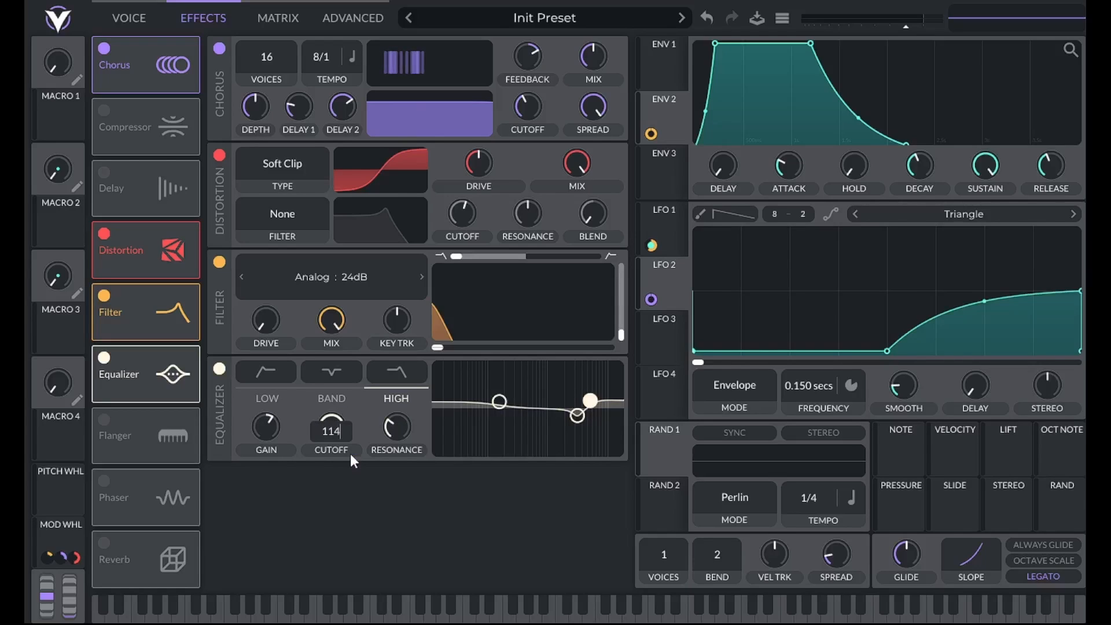
pyautogui.press('Return')
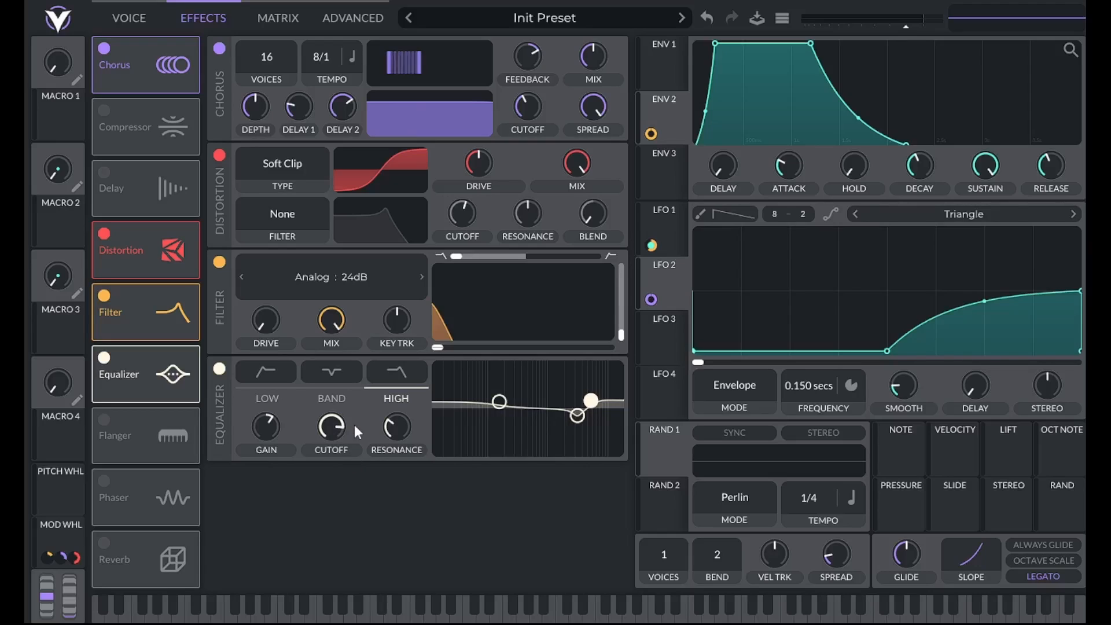
pyautogui.rightClick(409, 438)
pyautogui.click(417, 467)
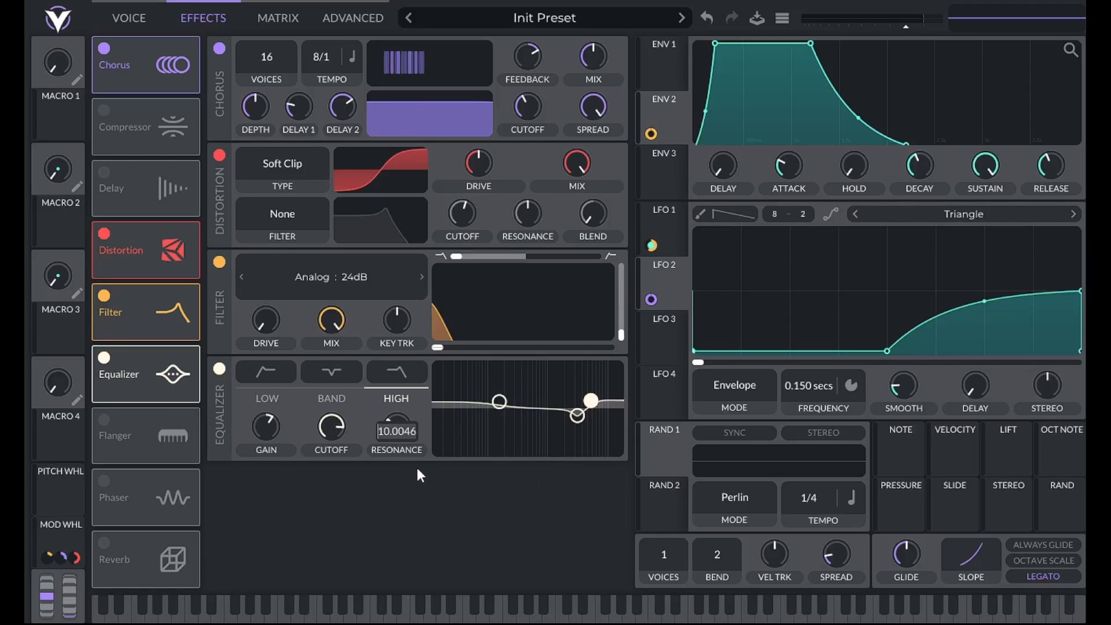
pyautogui.write('2')
pyautogui.press('Return')
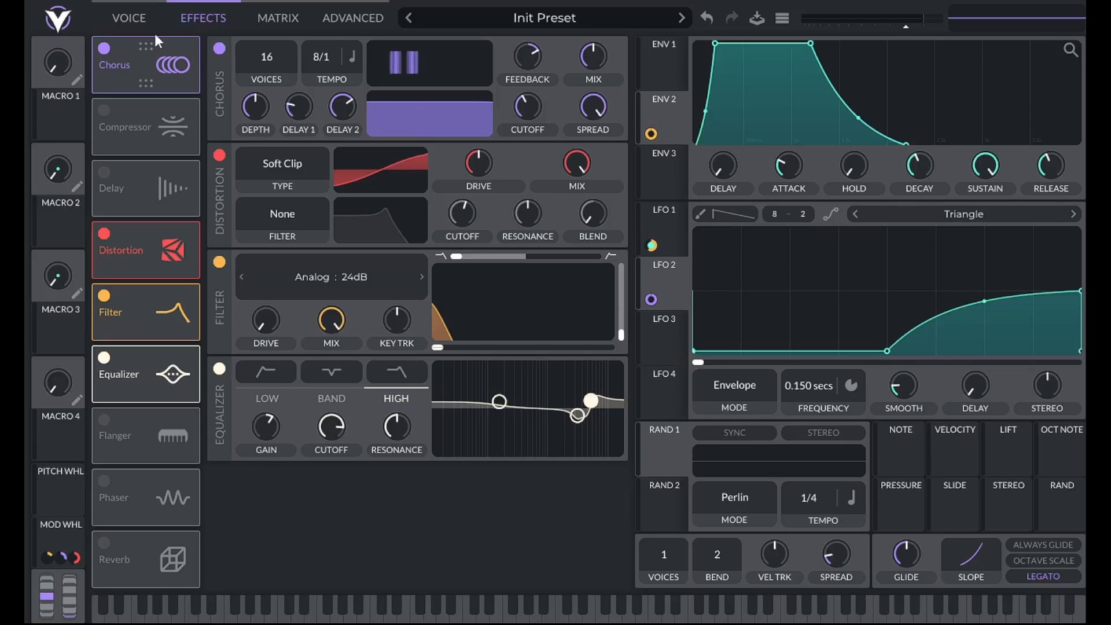
# - Lower the OSC 1 and OSC 2 levels to zero and assign the mod wheel to OSC 1's level with a reduced amount
pyautogui.click(142, 22)
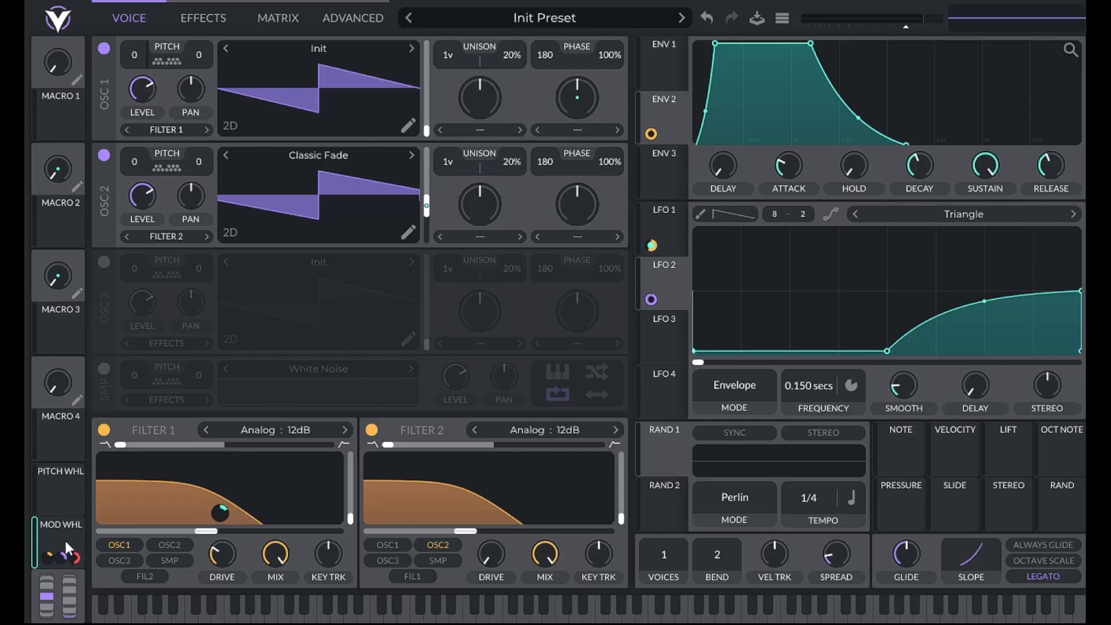
pyautogui.moveTo(148, 87); pyautogui.dragTo(133, 291)
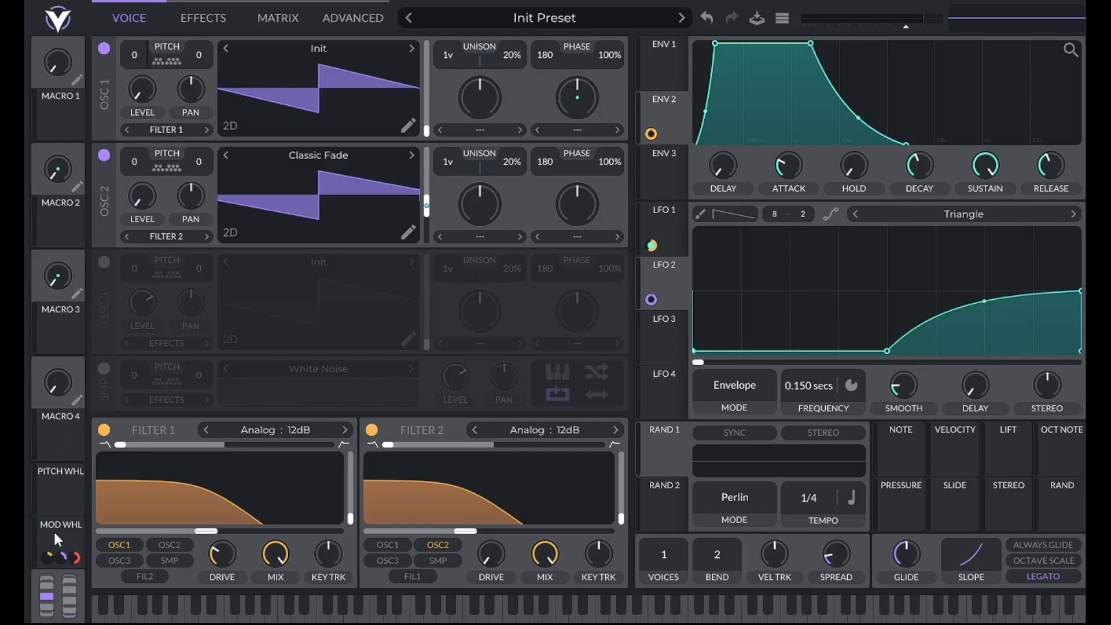
pyautogui.moveTo(58, 538); pyautogui.dragTo(141, 91)
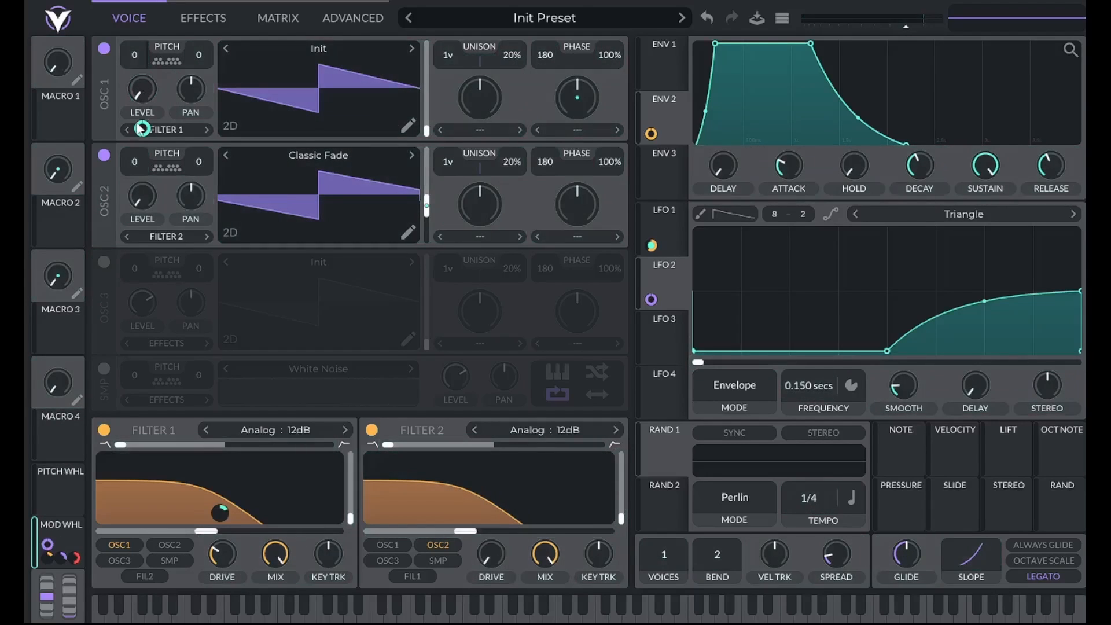
pyautogui.rightClick(48, 551)
pyautogui.click(67, 532)
pyautogui.press('Return')
# - Assign the mod wheel to OSC 2's level and reduce the modulation amount
pyautogui.moveTo(67, 541); pyautogui.dragTo(141, 200)
pyautogui.rightClick(60, 542)
pyautogui.click(82, 536)
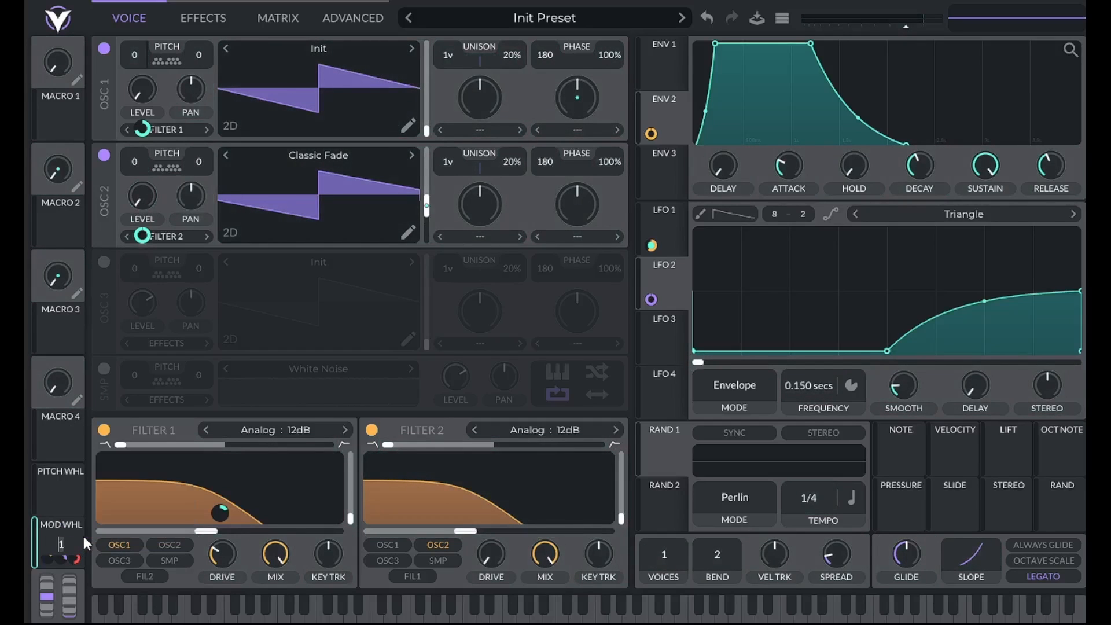
pyautogui.press('Return')
pyautogui.moveTo(46, 560)
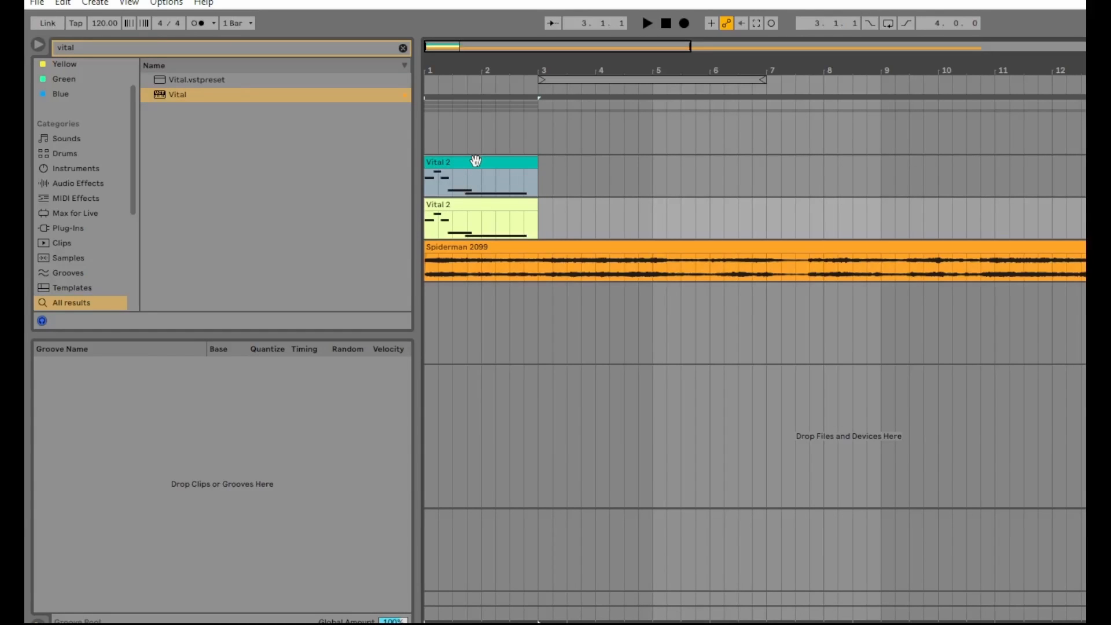
# - Switch to Ableton Live, open the teal Vital 2 clip and examine its notes and MIDI Ctrl modulation envelope
pyautogui.click(475, 160)
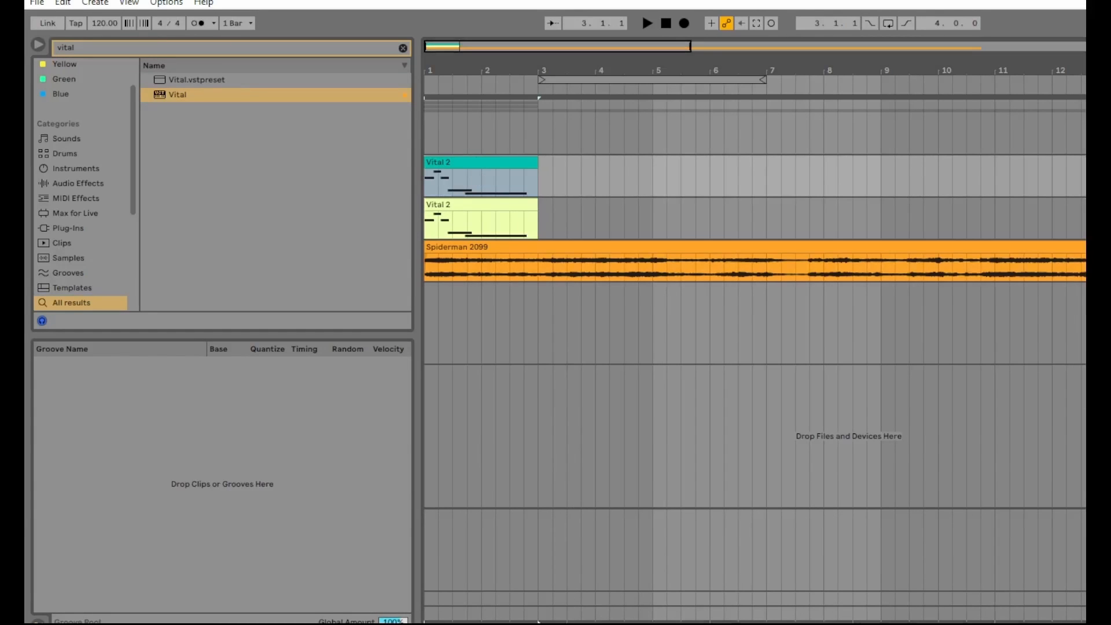
pyautogui.moveTo(560, 624); pyautogui.dragTo(560, 147)
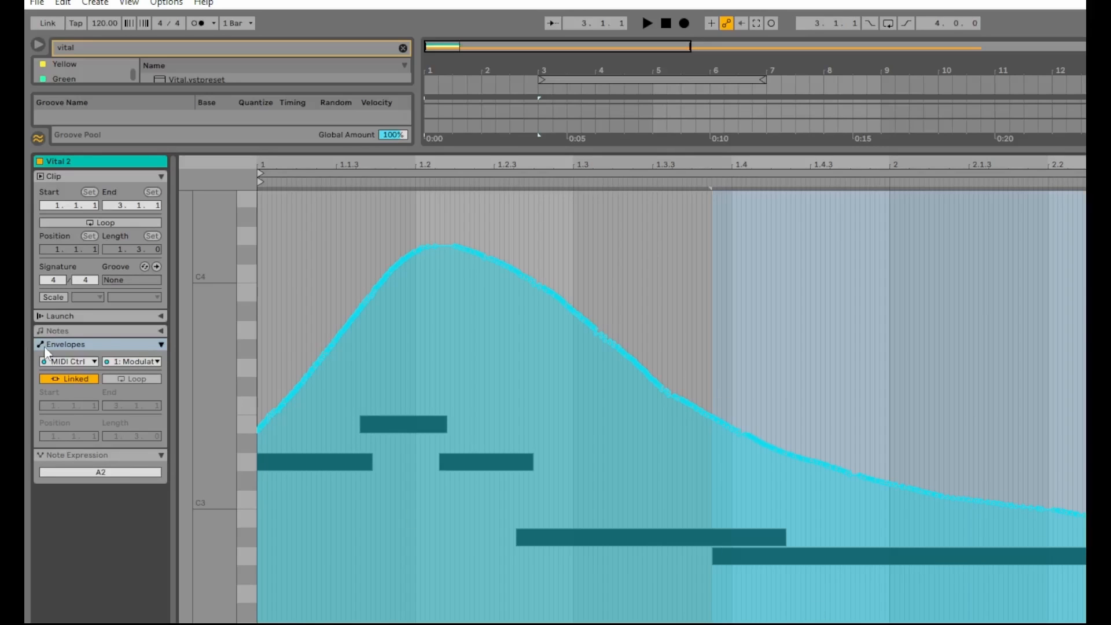
pyautogui.click(161, 329)
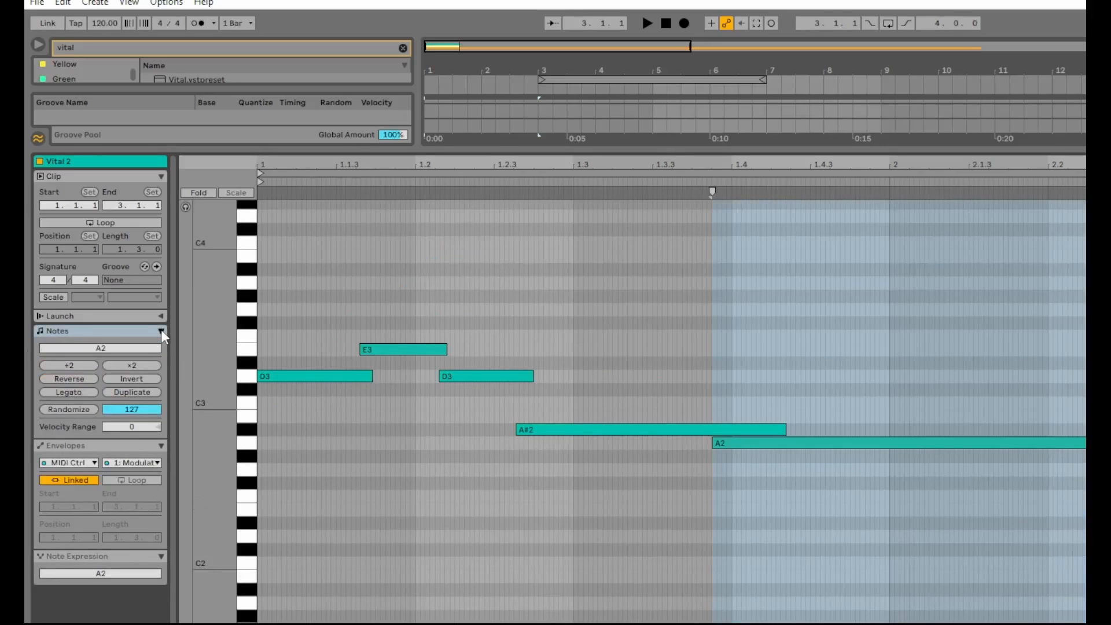
pyautogui.click(160, 344)
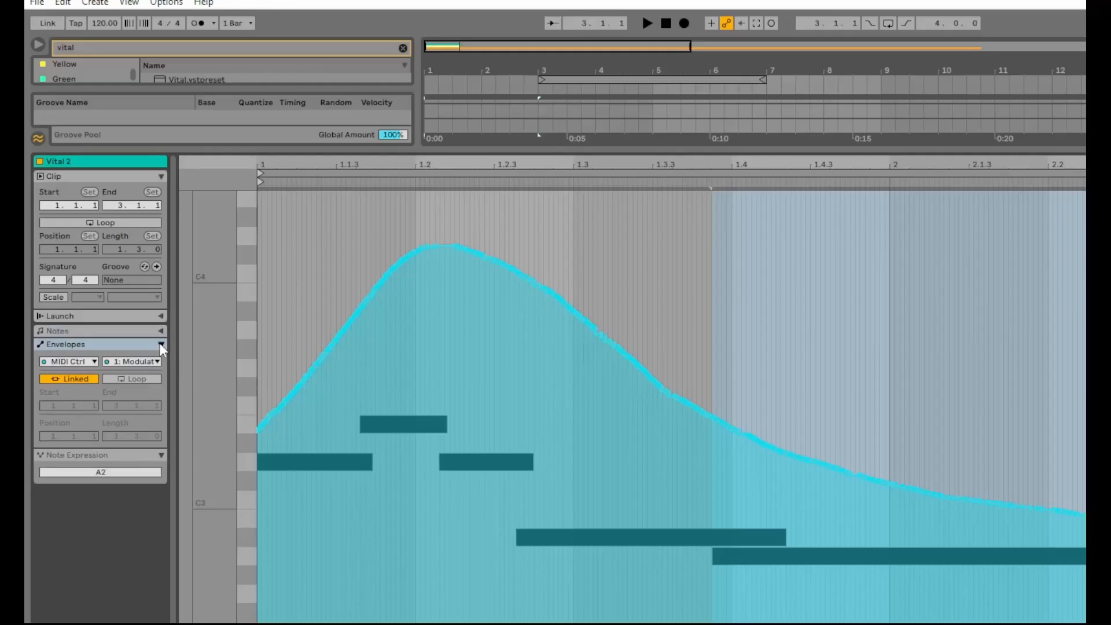
pyautogui.click(78, 363)
pyautogui.click(75, 375)
pyautogui.click(125, 359)
# - Collapse the clip view, then review the ValhallaRoom reverb settings on the Vital track and close the plug-in window
pyautogui.moveTo(634, 149); pyautogui.dragTo(684, 567)
pyautogui.moveTo(538, 567); pyautogui.dragTo(538, 622)
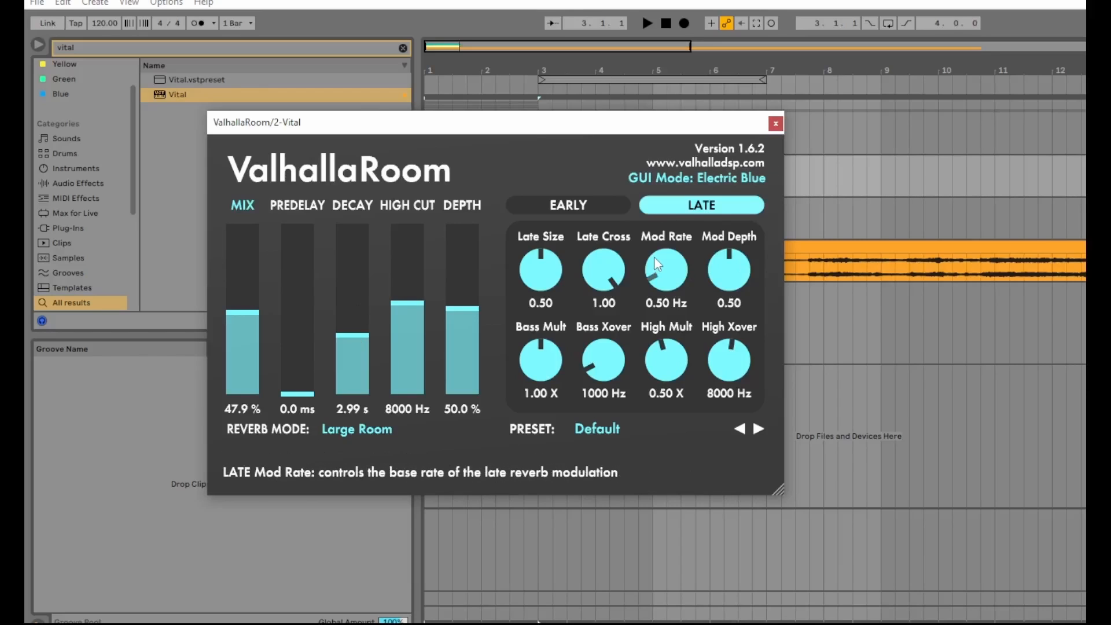
pyautogui.click(777, 124)
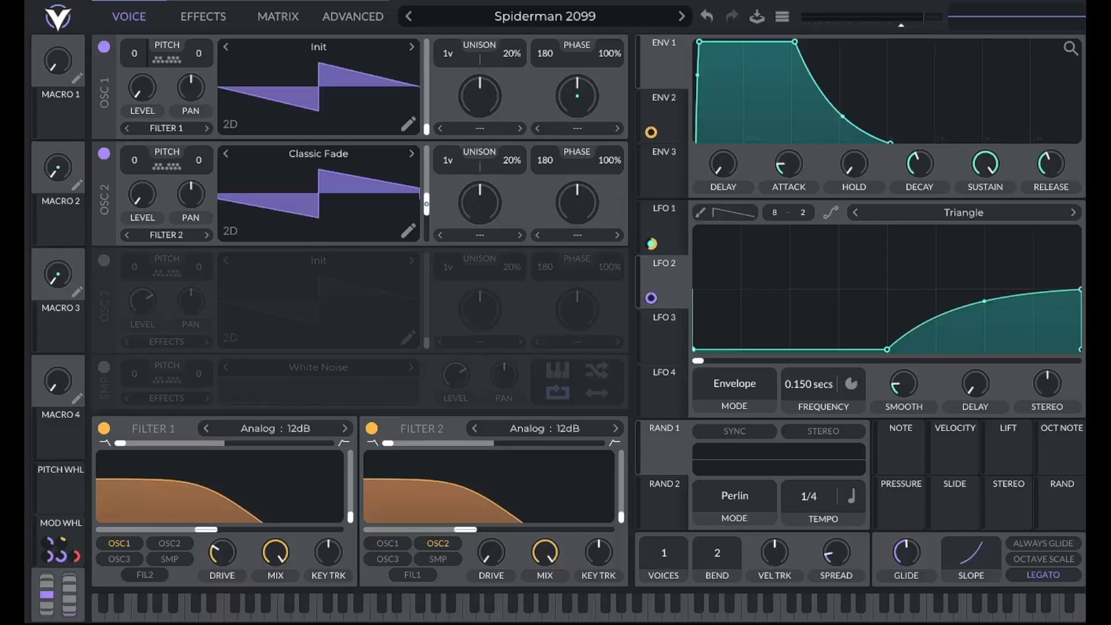